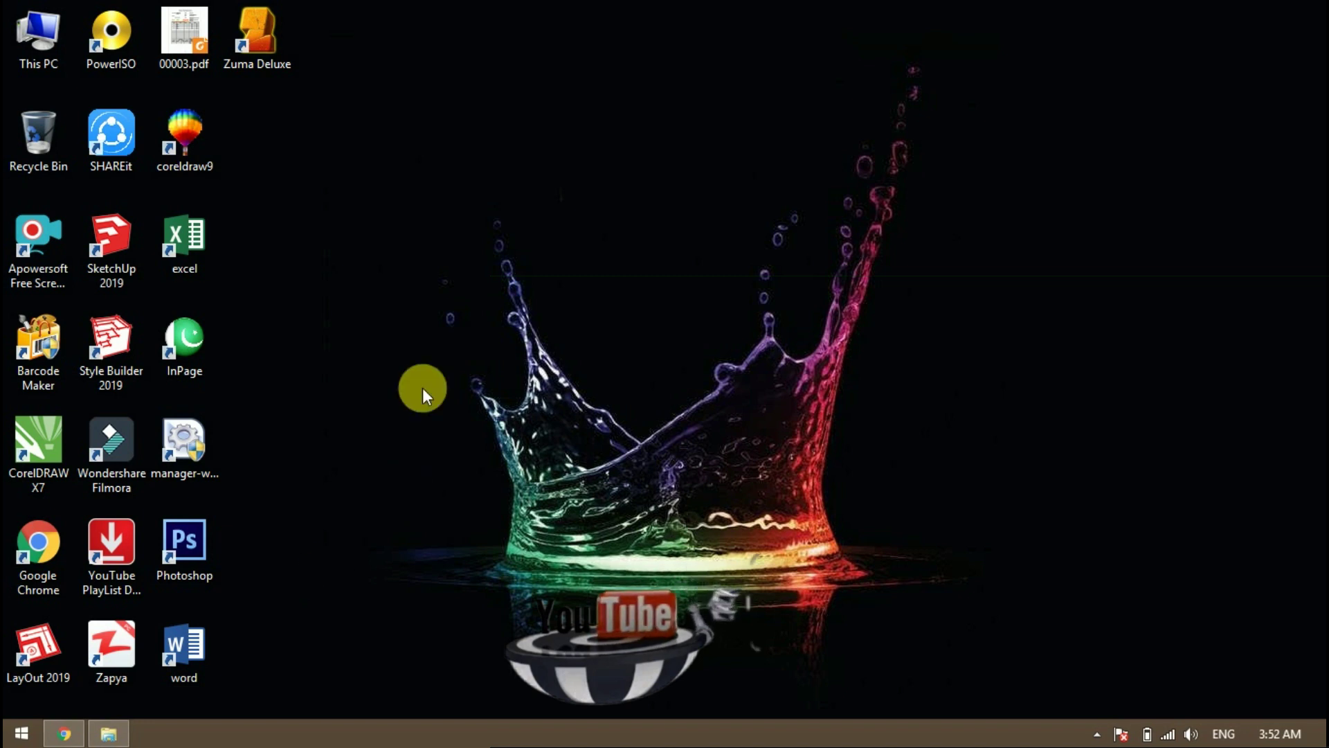
Restore the Chrome window showing the Bitnami WordPress 5.4.1 installer page
drag(289, 167, 734, 293)
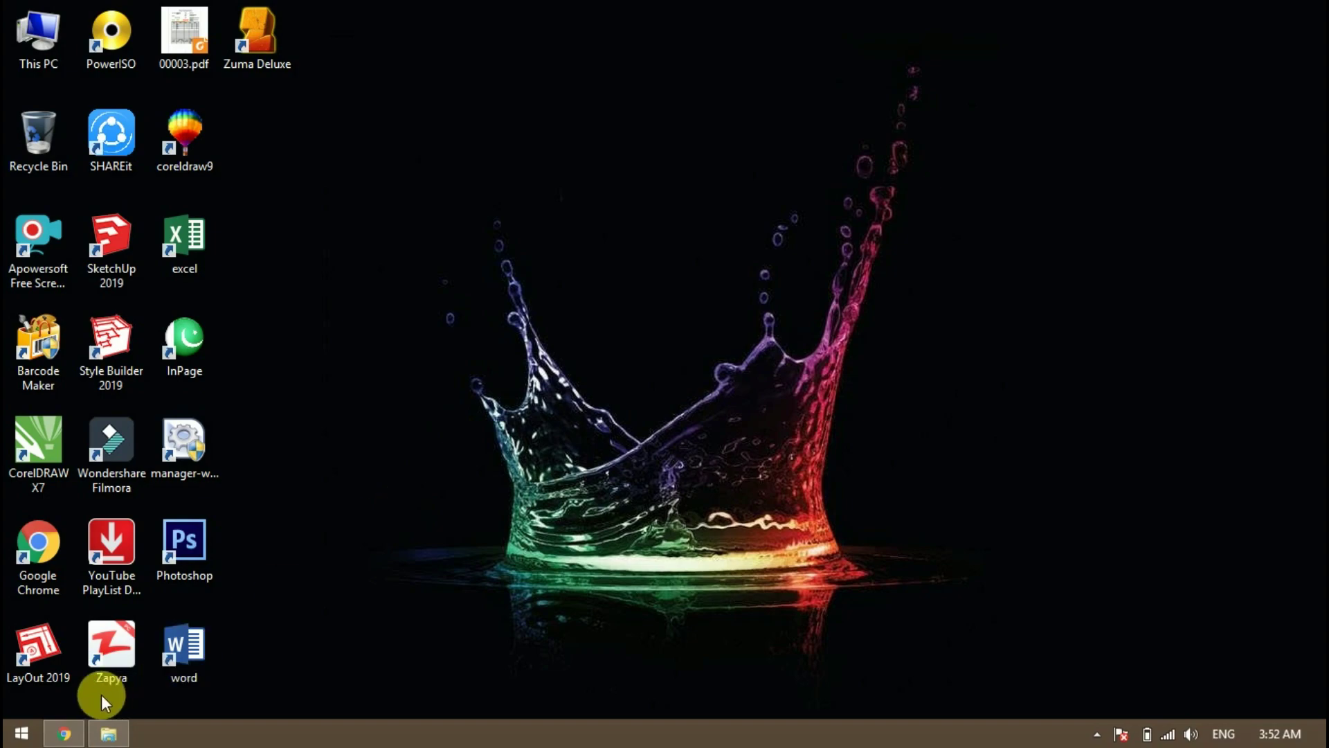
click(62, 734)
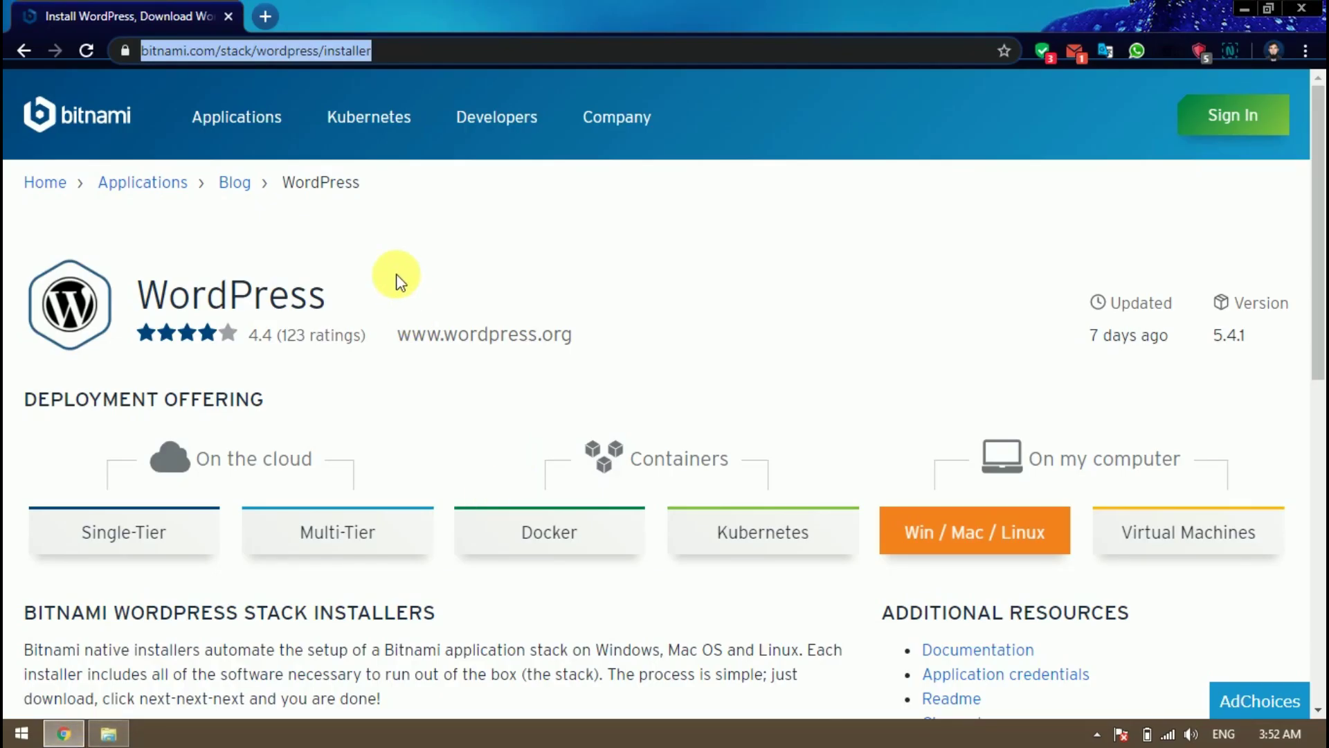
Request the Windows 64-bit WordPress 5.4.1 installer under Download Installers
click(462, 55)
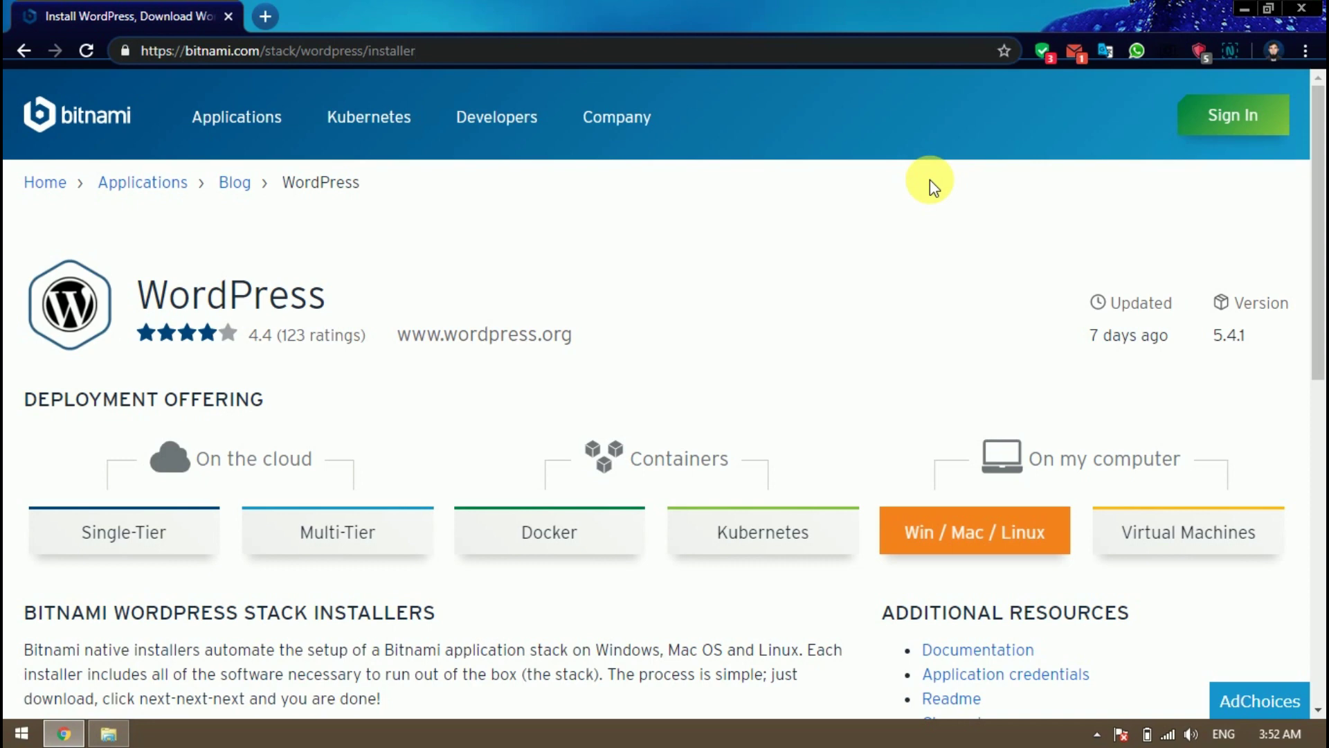
scroll(929, 180, down, 3)
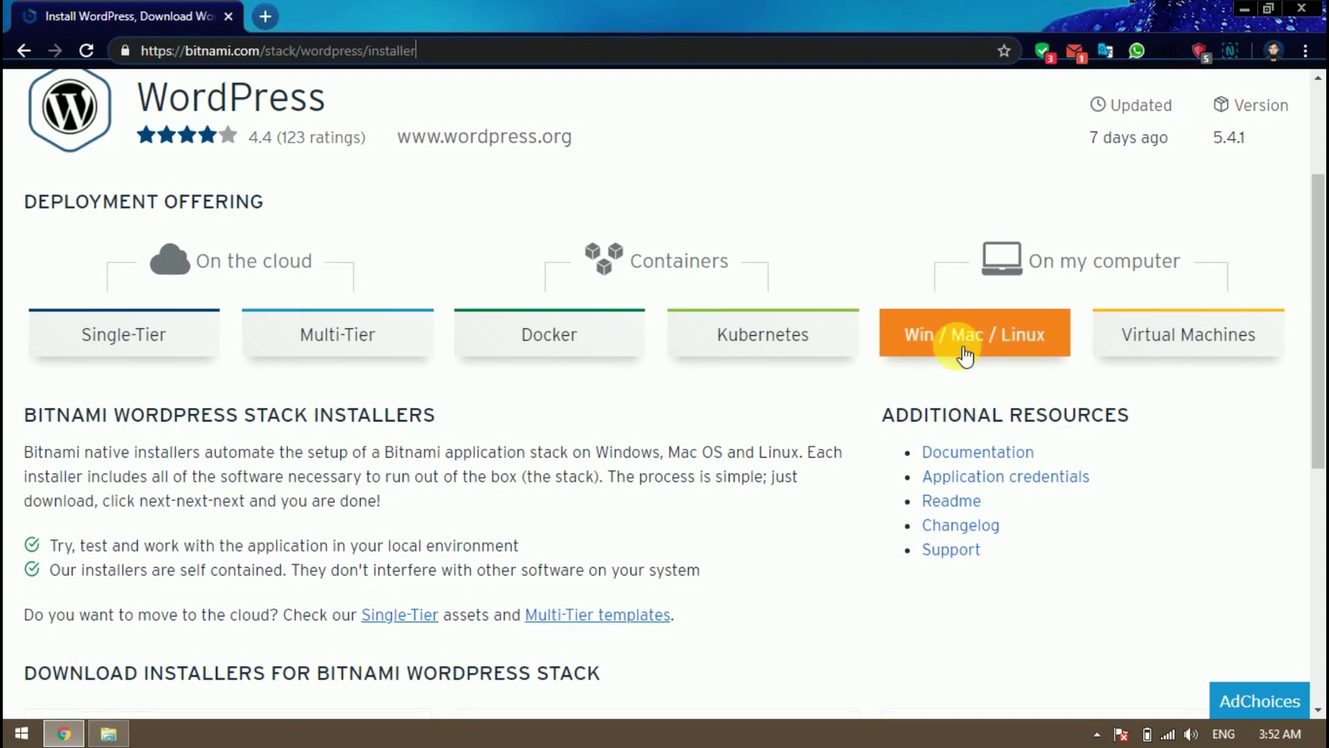
scroll(965, 353, down, 4)
scroll(965, 354, down, 3)
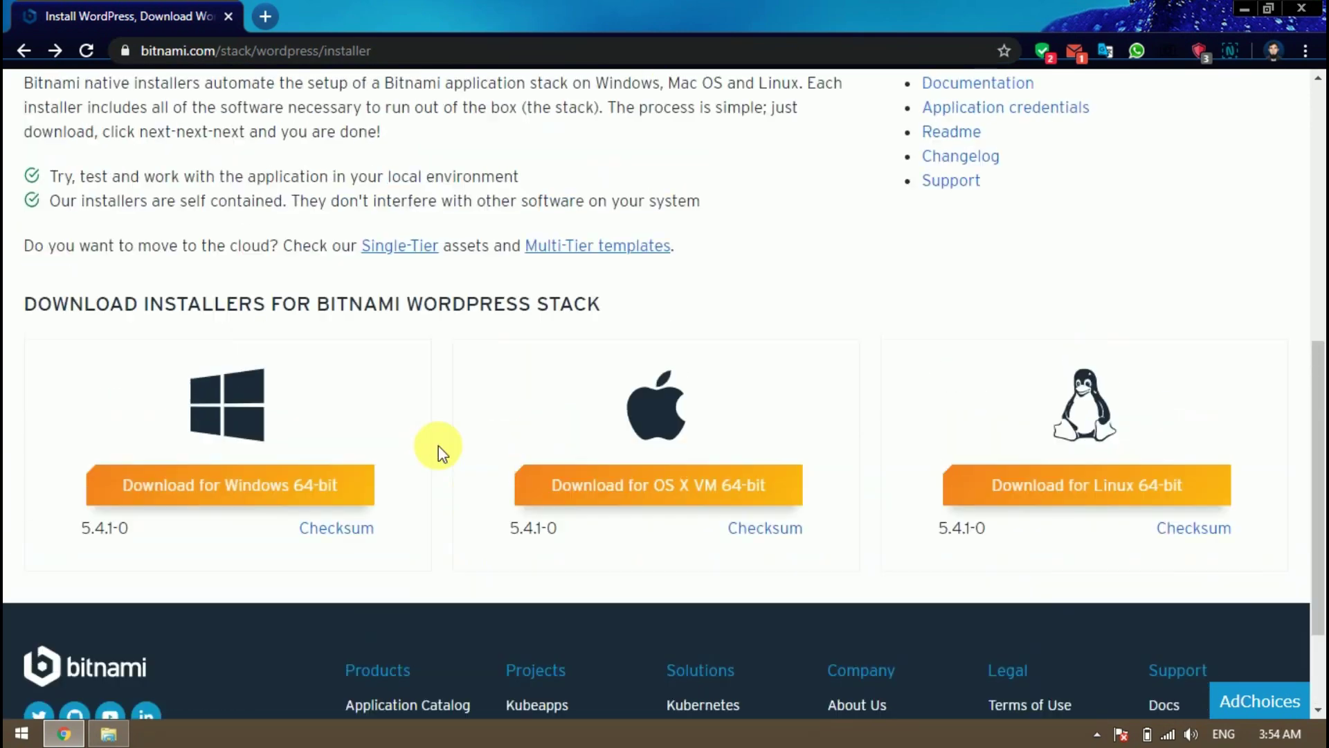
scroll(439, 445, up, 1)
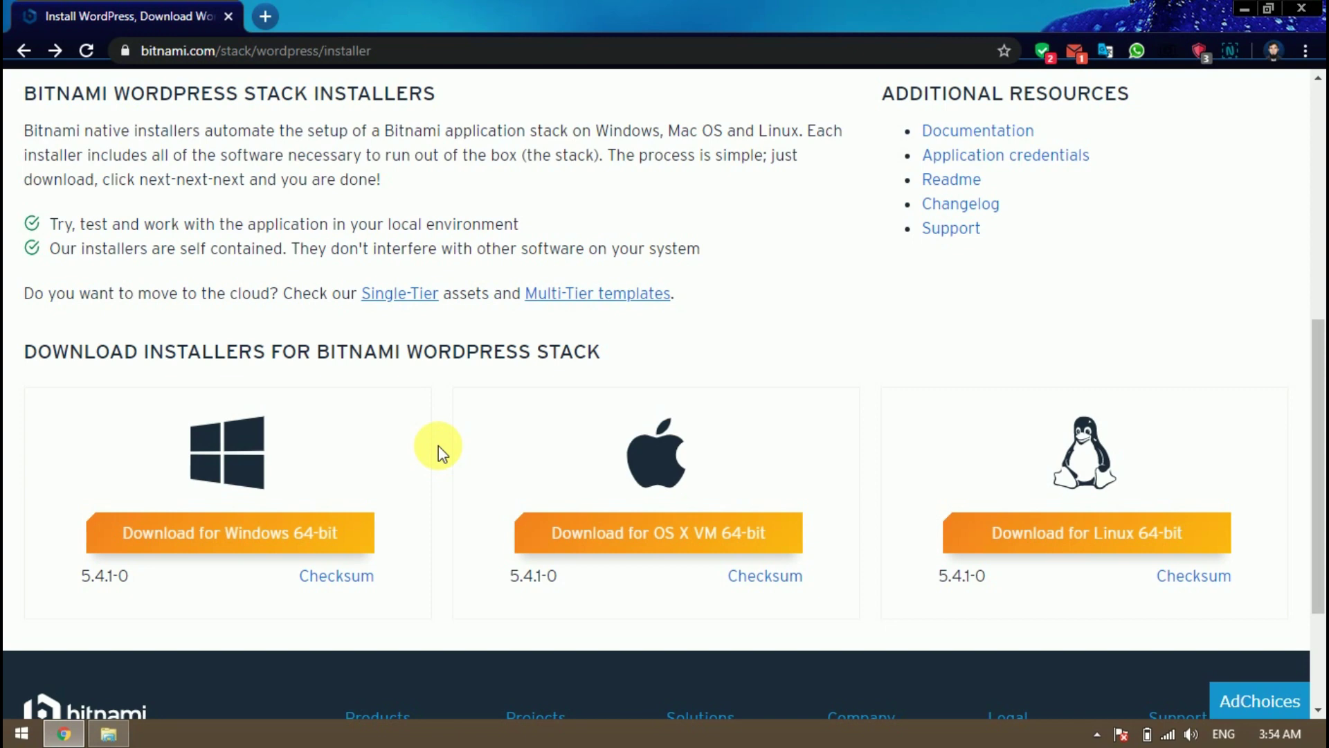
click(241, 533)
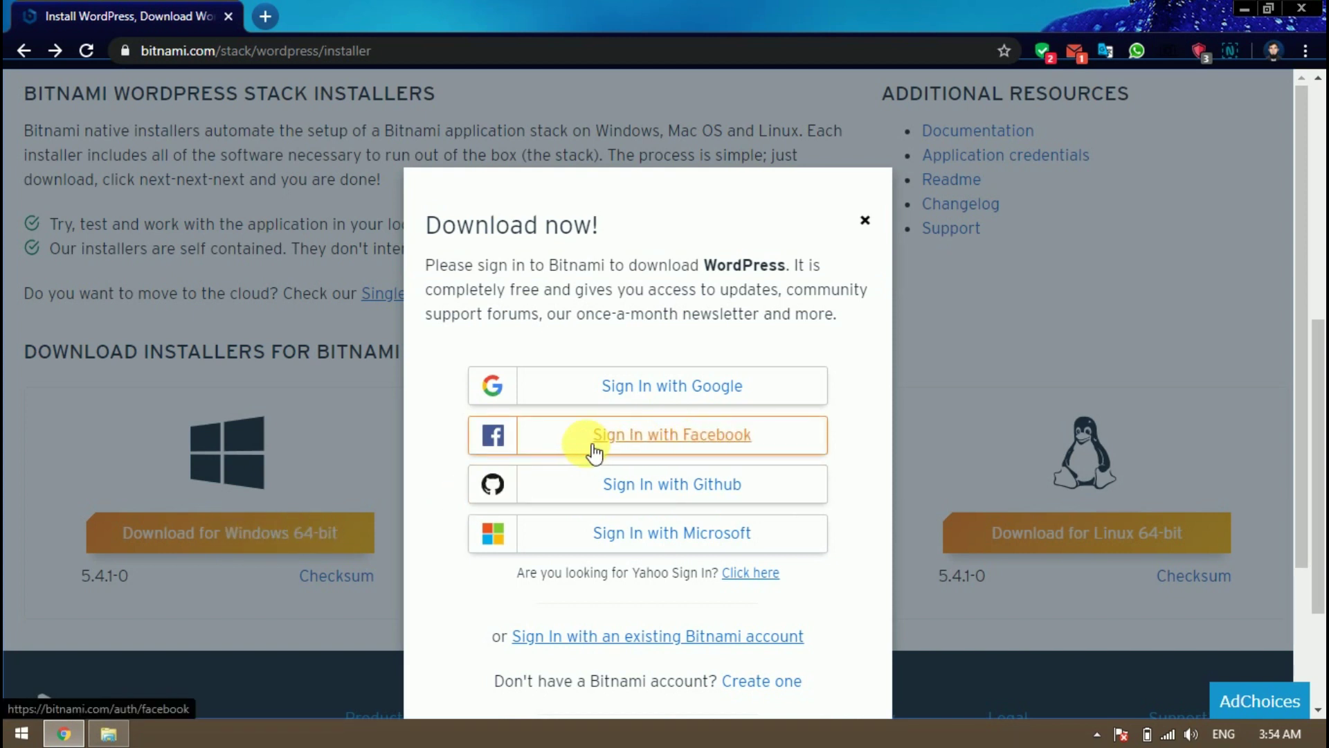
Sign in to Bitnami with Facebook and approve sharing the profile to start the download
click(641, 442)
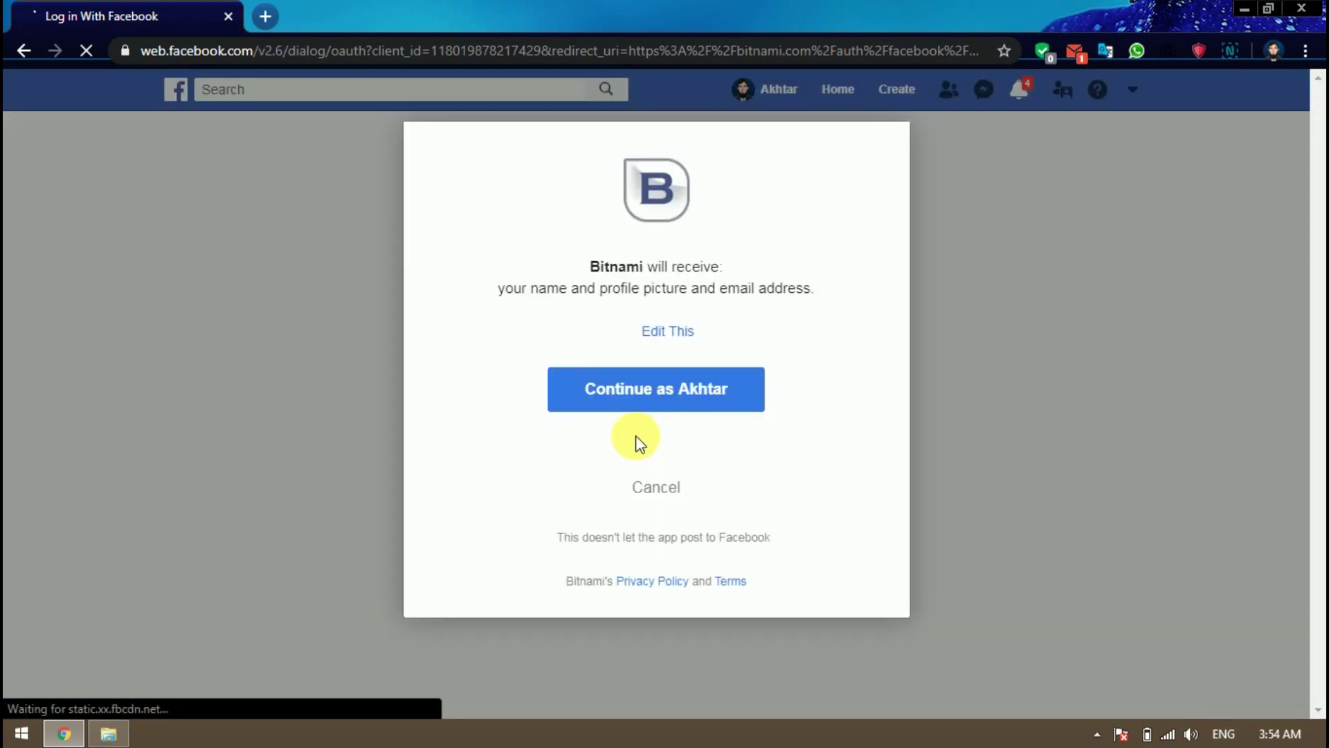
click(712, 397)
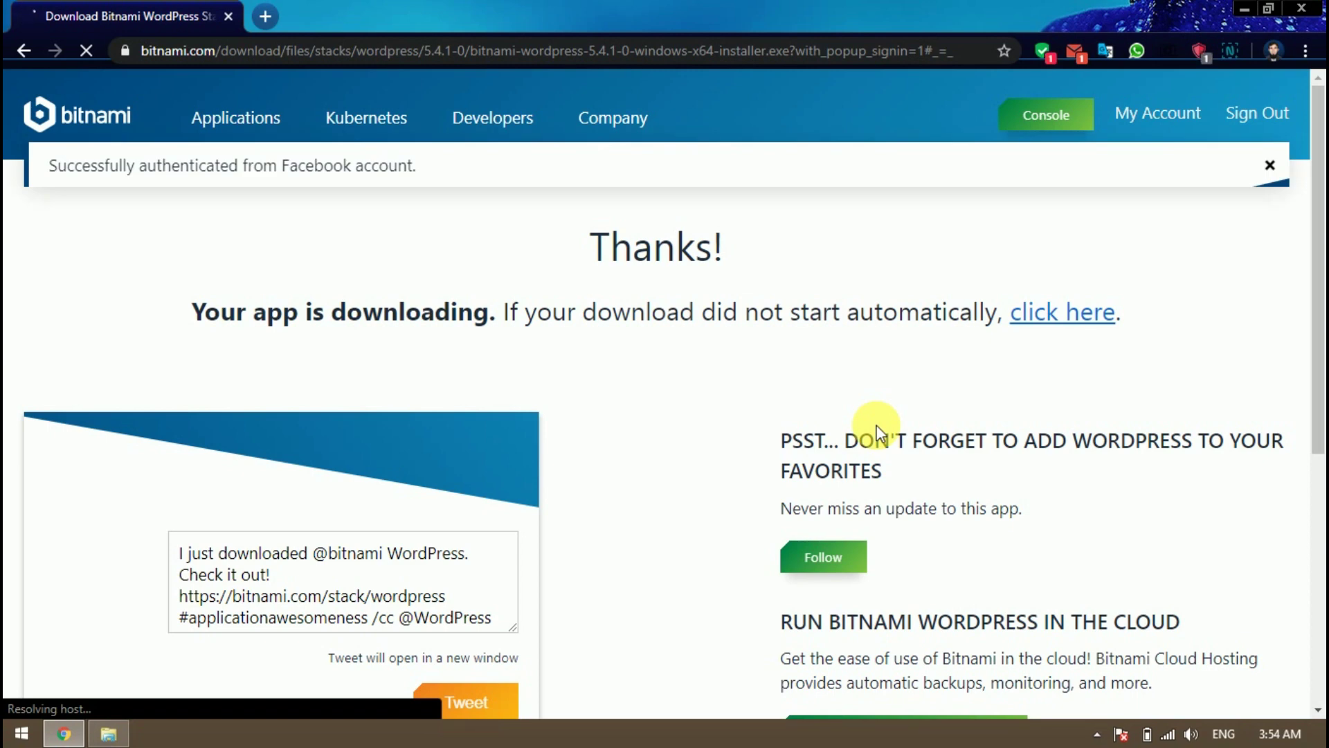
scroll(666, 388, down, 1)
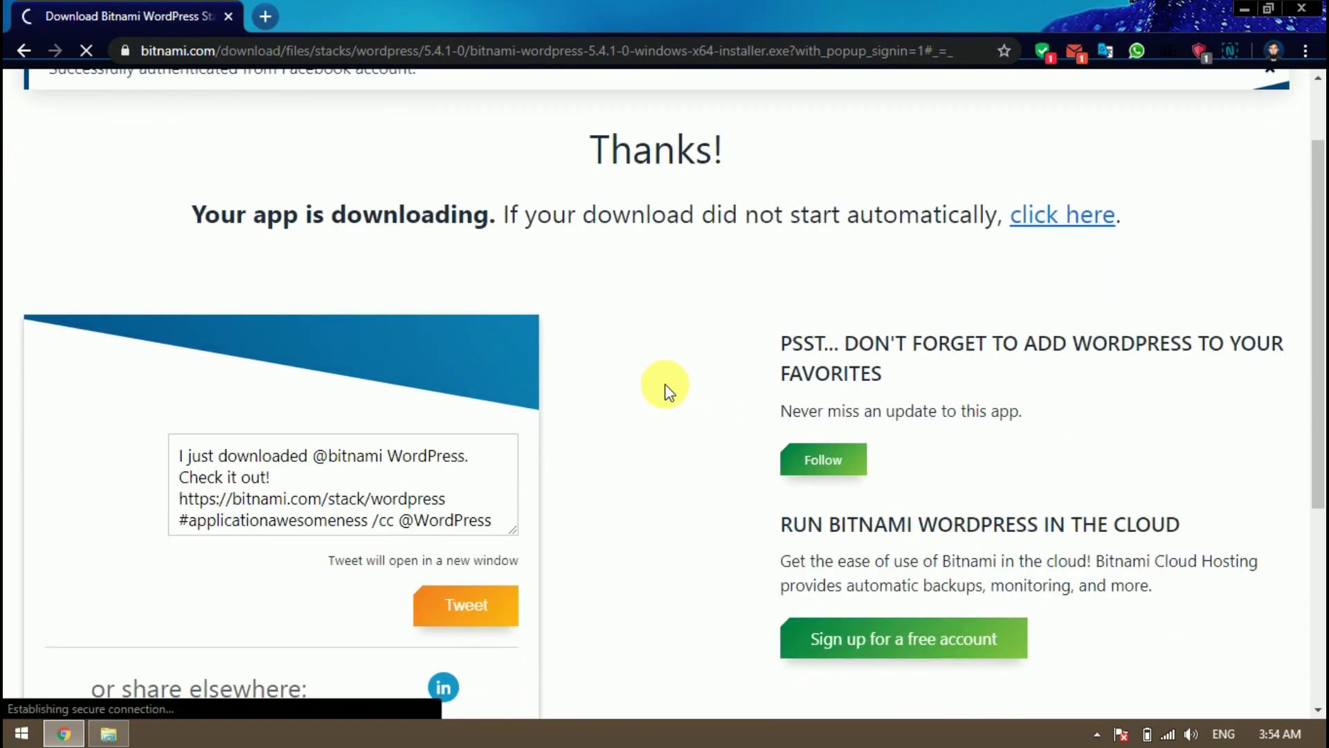
scroll(666, 388, down, 4)
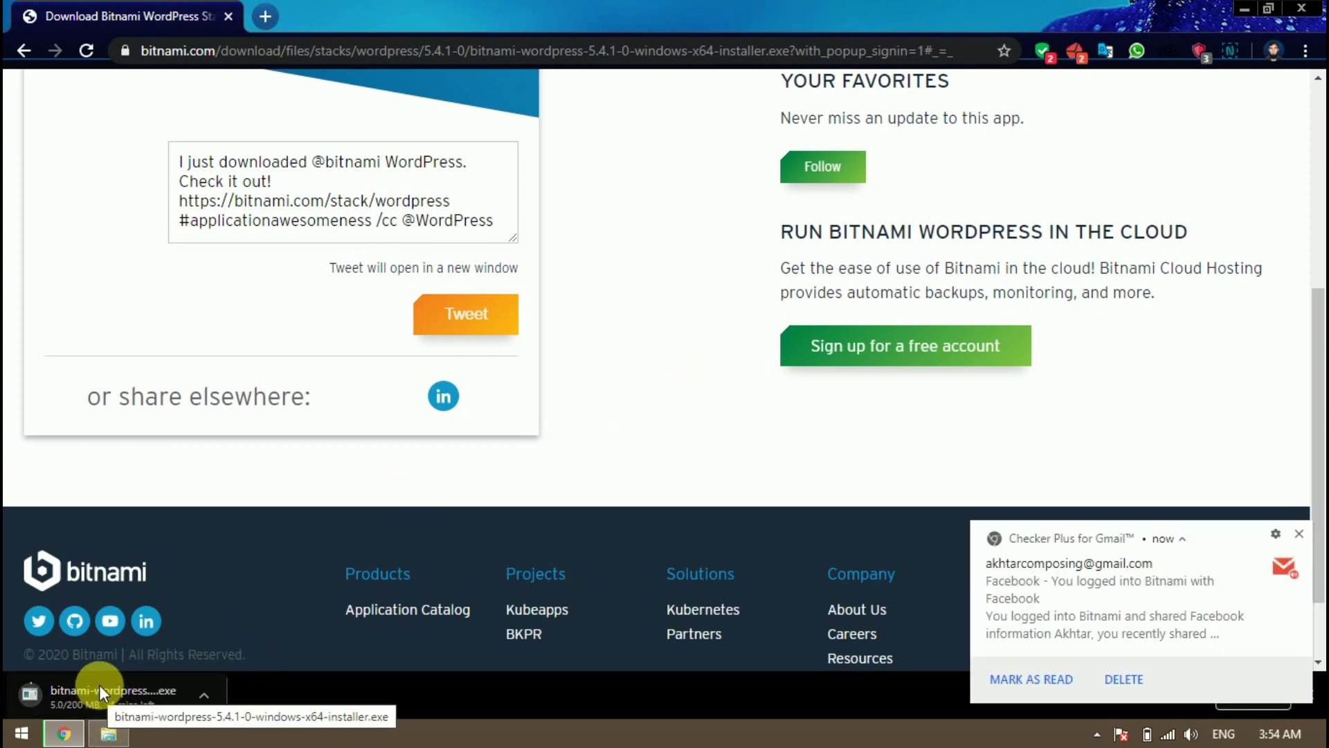
Dismiss the Gmail notification, cancel the installer download, and minimize Chrome
click(1299, 533)
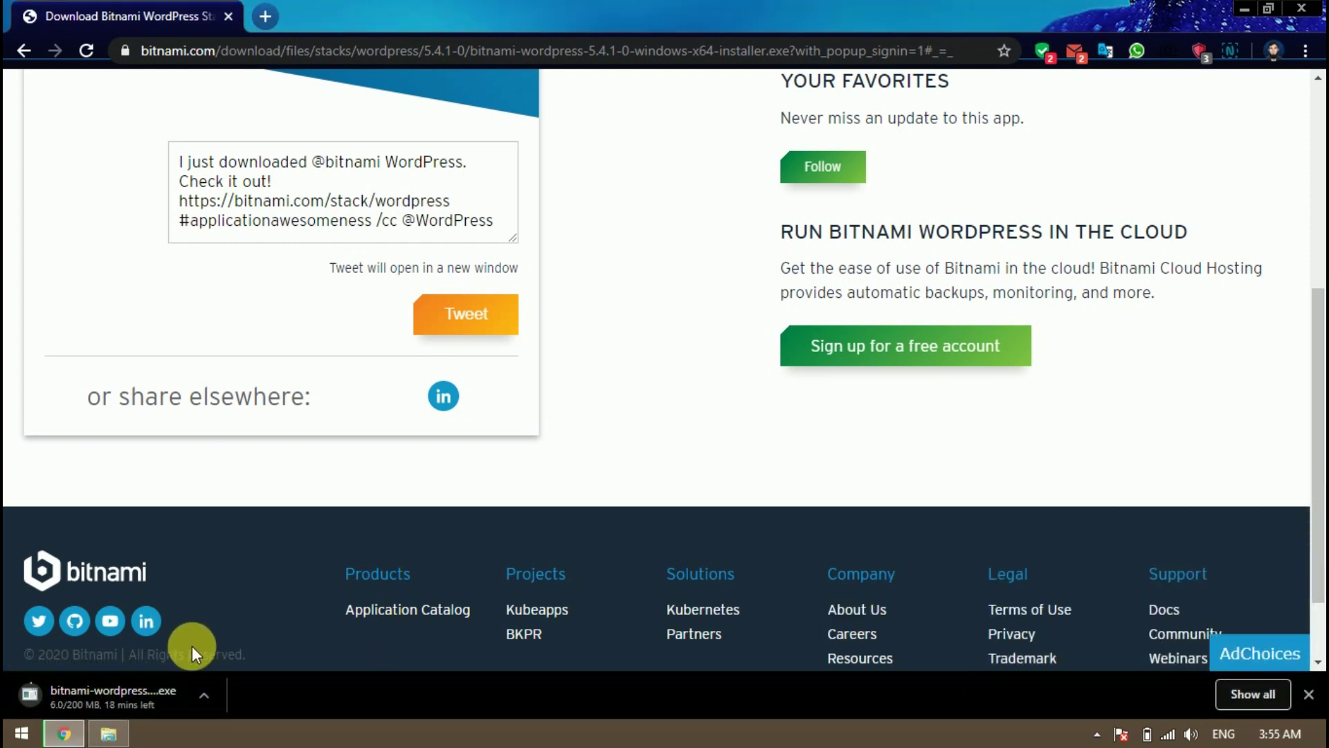
scroll(662, 272, up, 5)
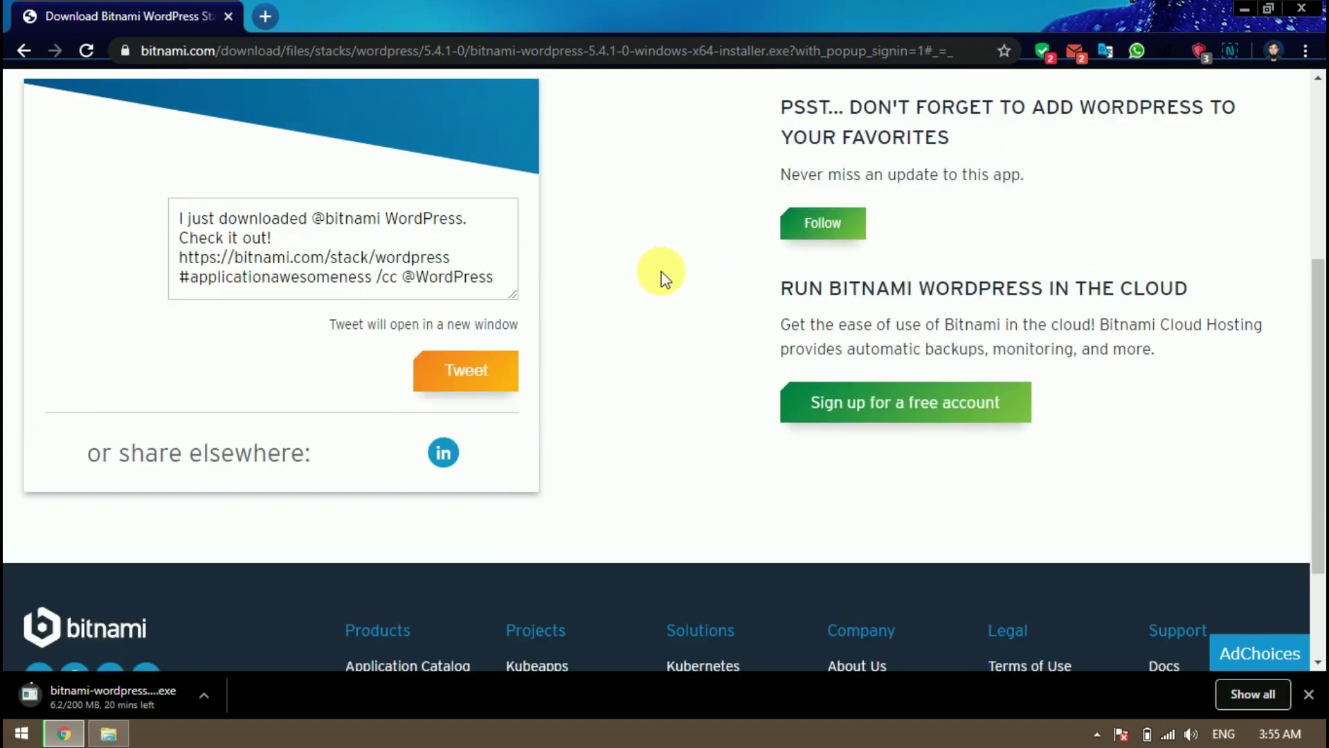
scroll(662, 271, down, 5)
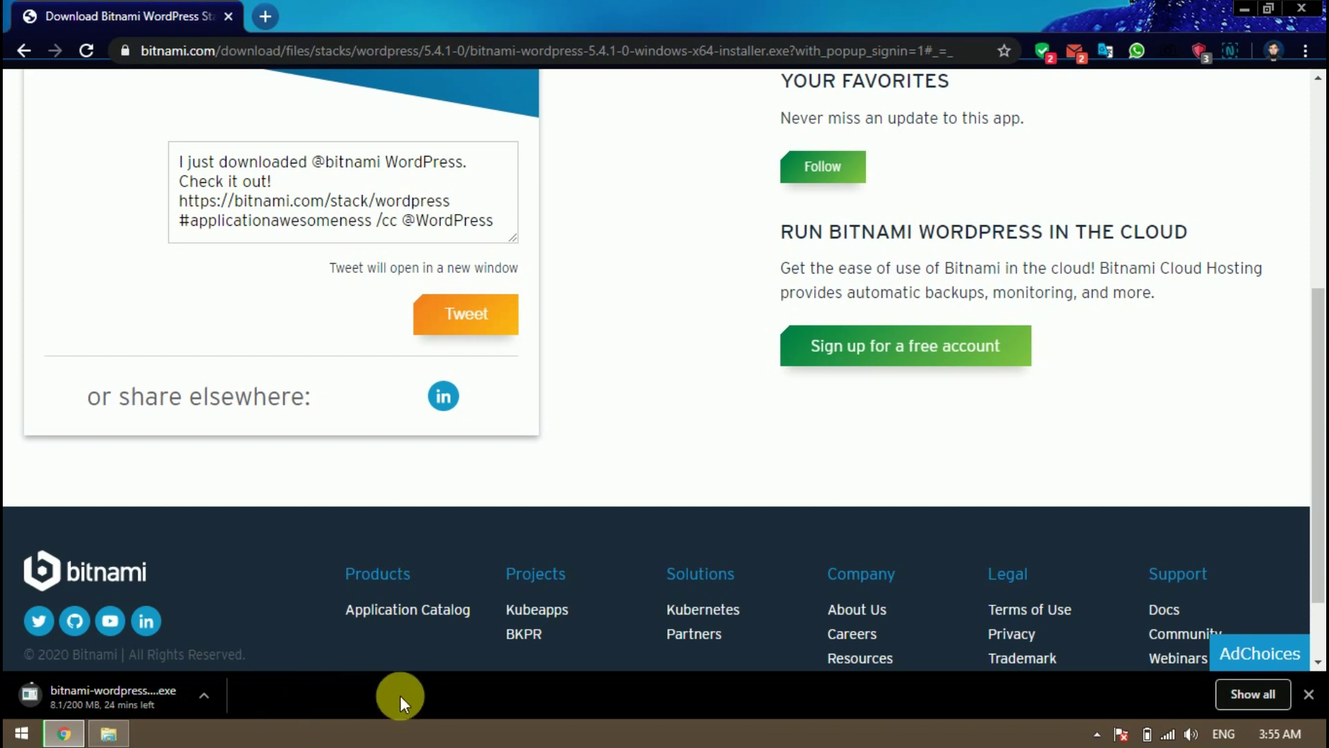
right_click(128, 699)
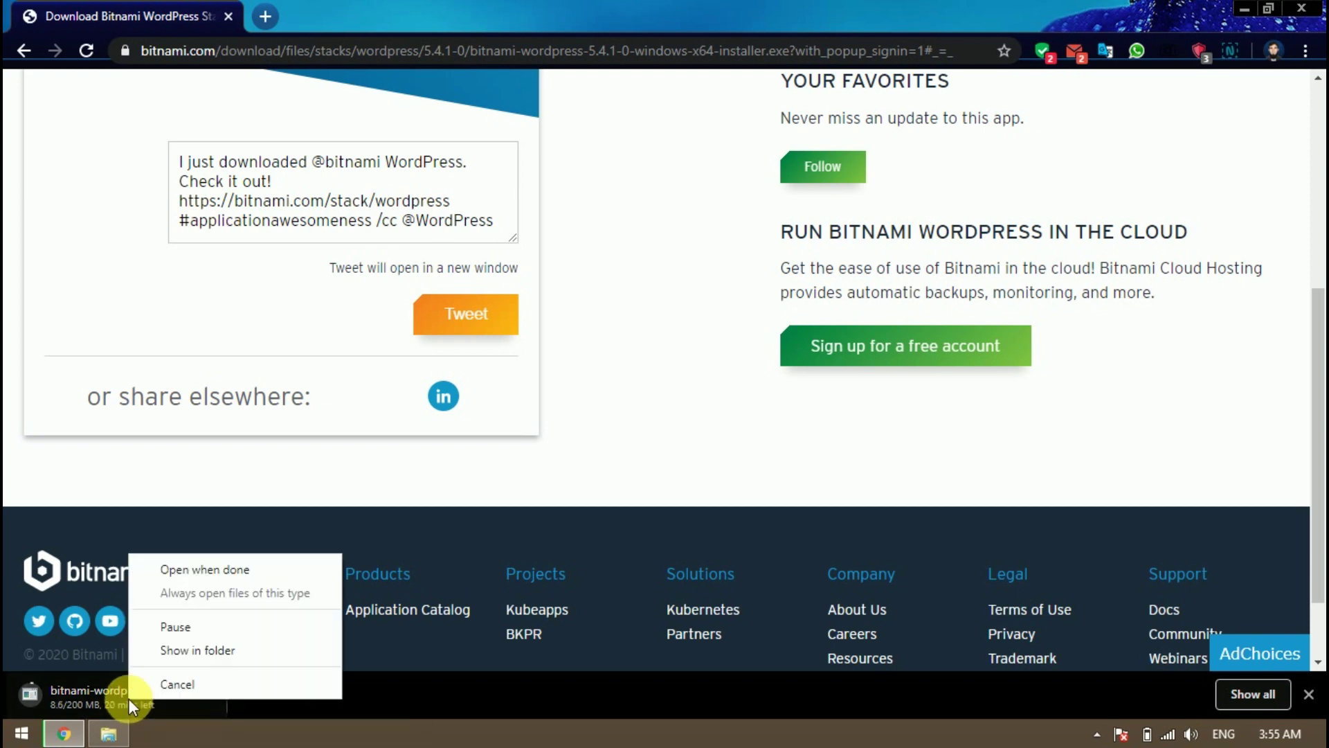
click(156, 684)
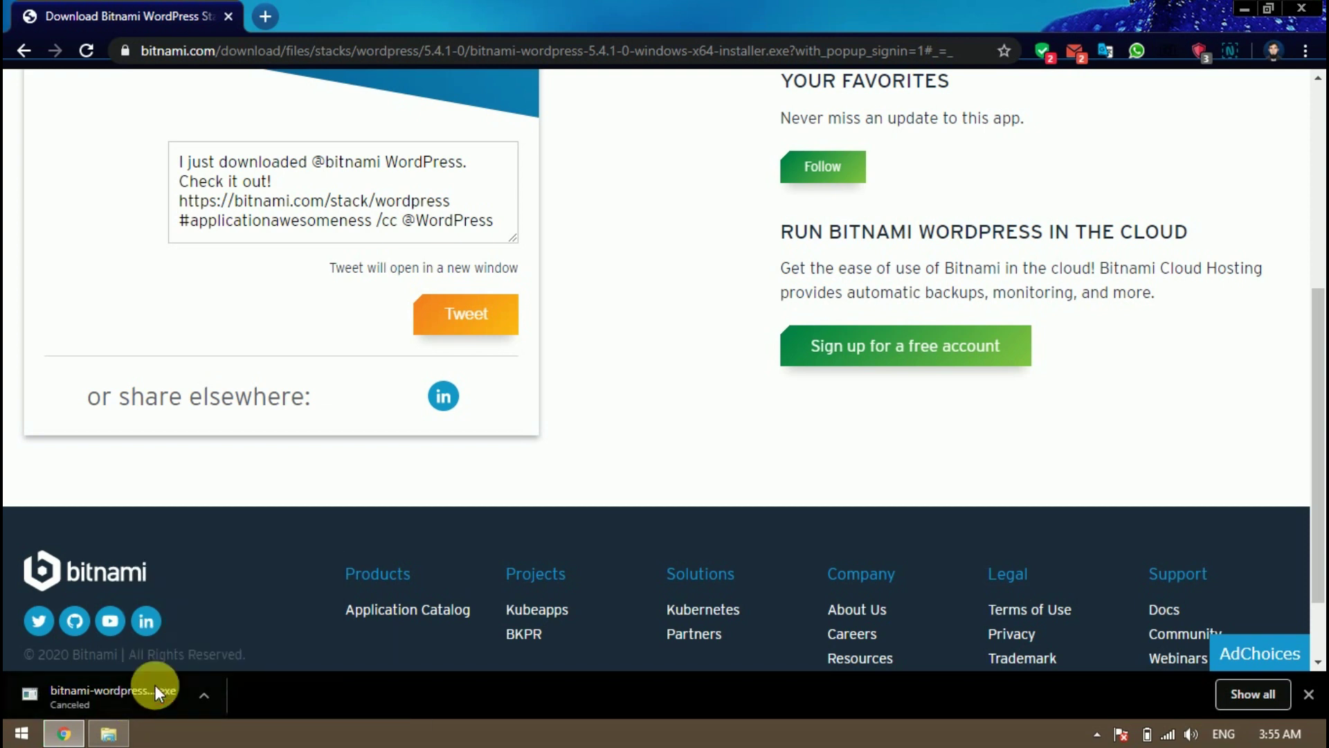
click(1246, 4)
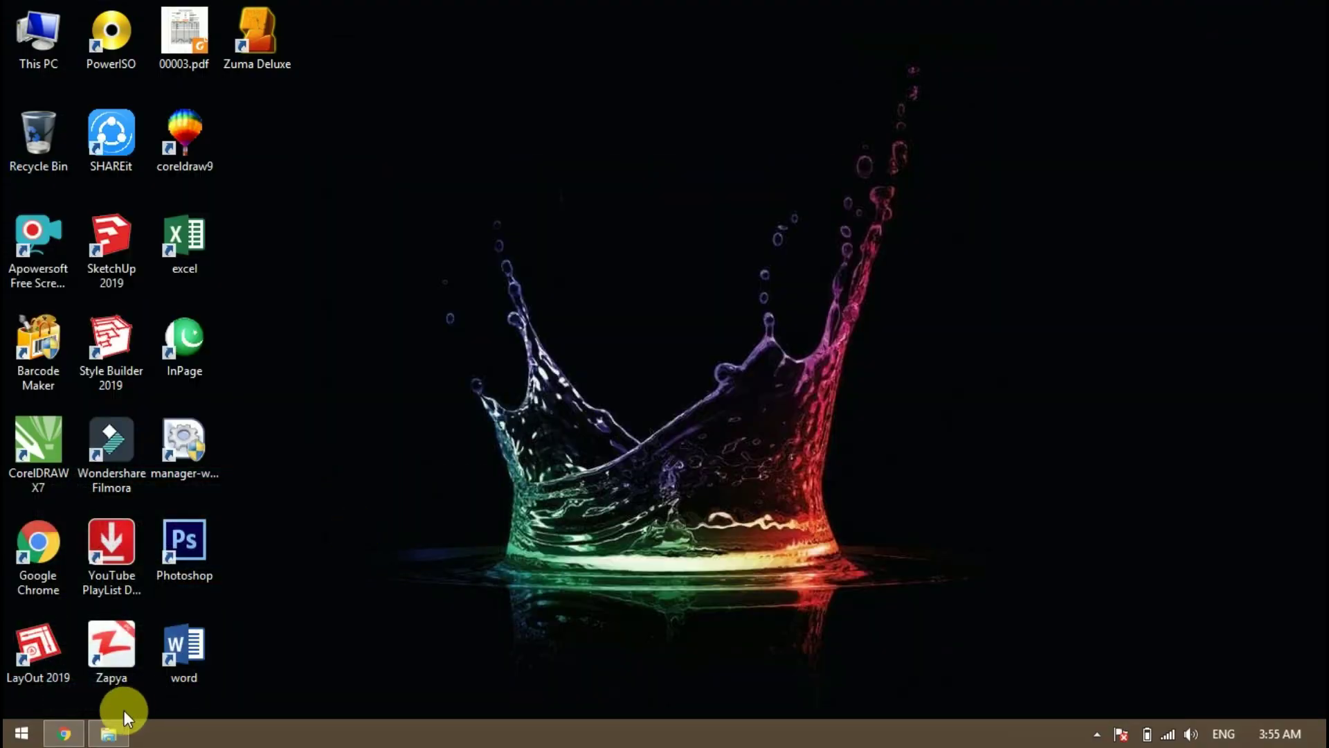
click(108, 733)
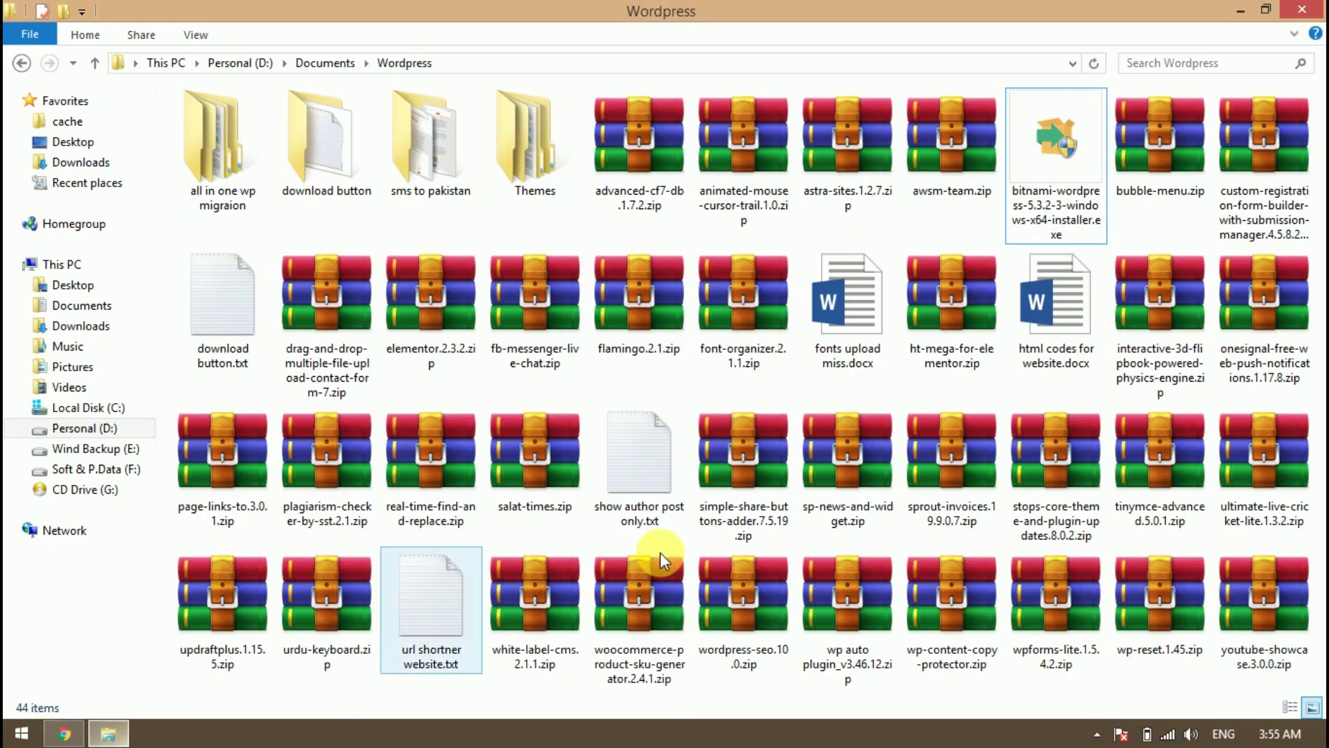
click(1054, 156)
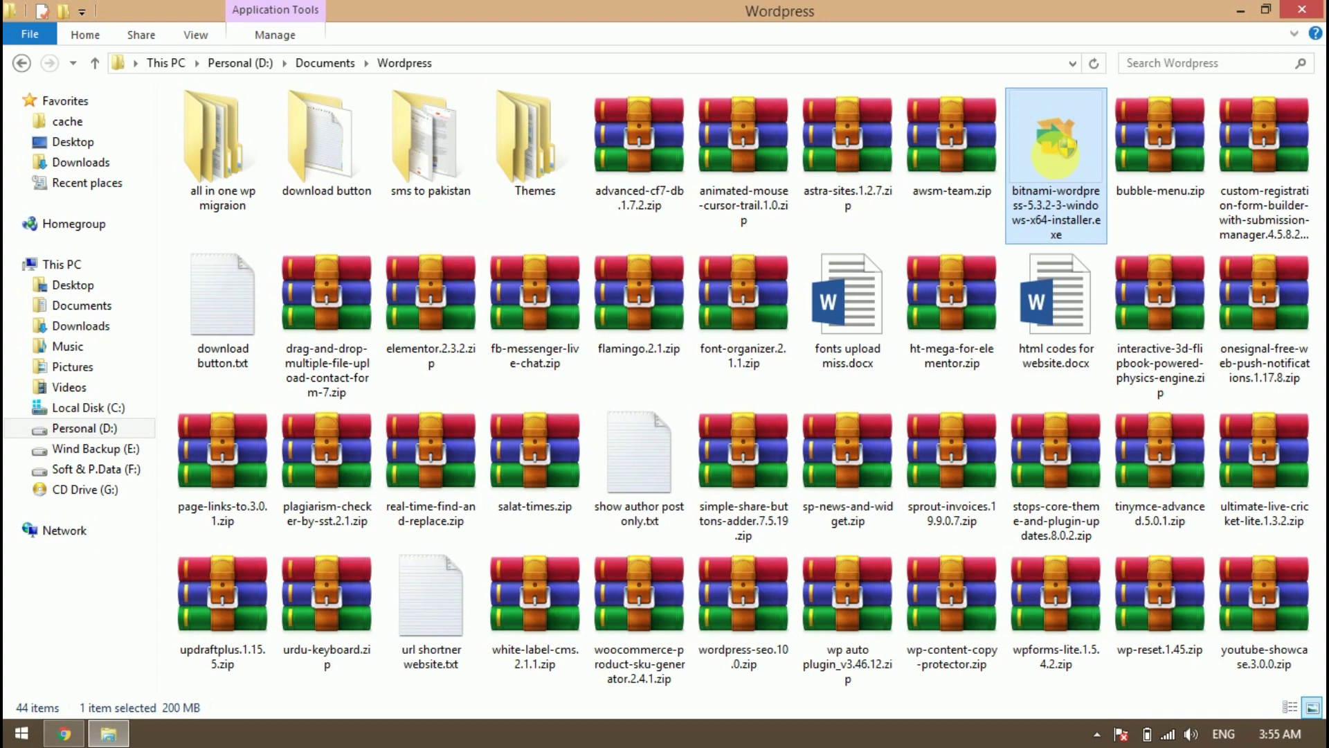
click(1240, 9)
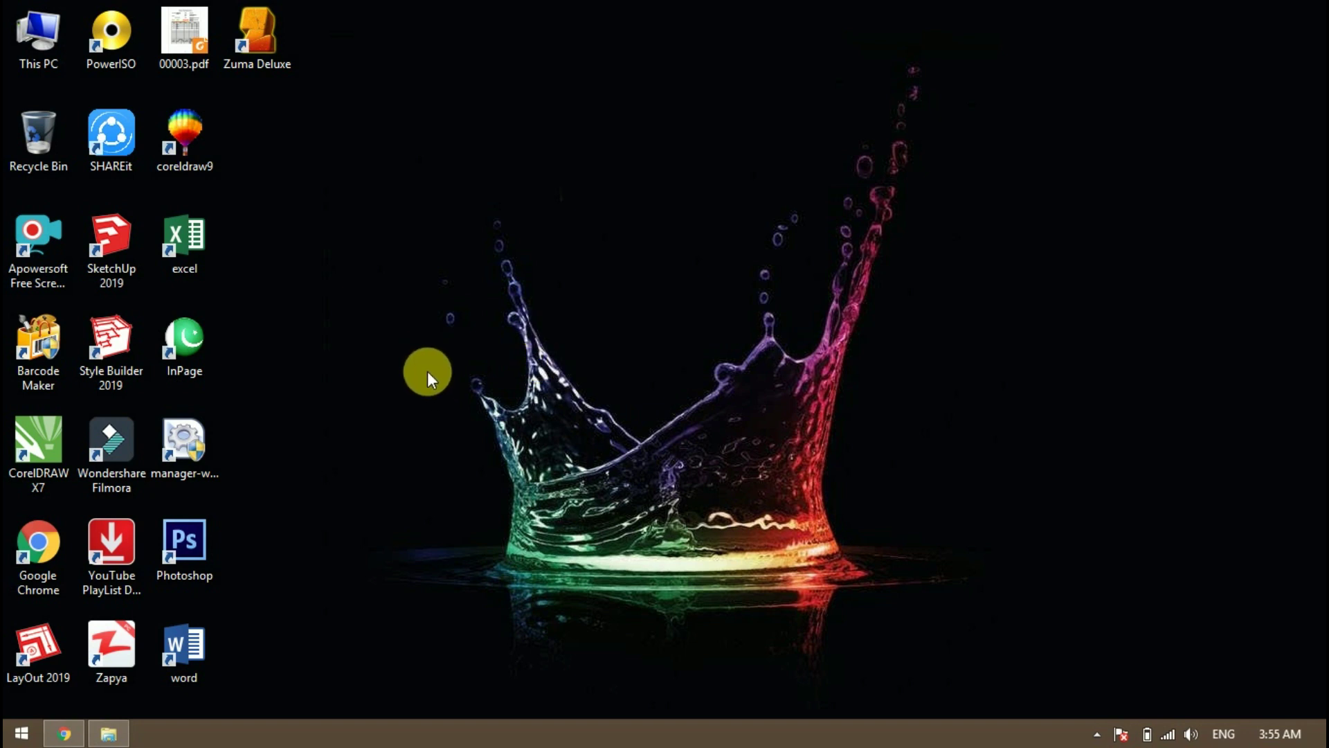
Refresh the desktop and open the Avast antivirus menu from the notification area
right_click(352, 227)
click(379, 301)
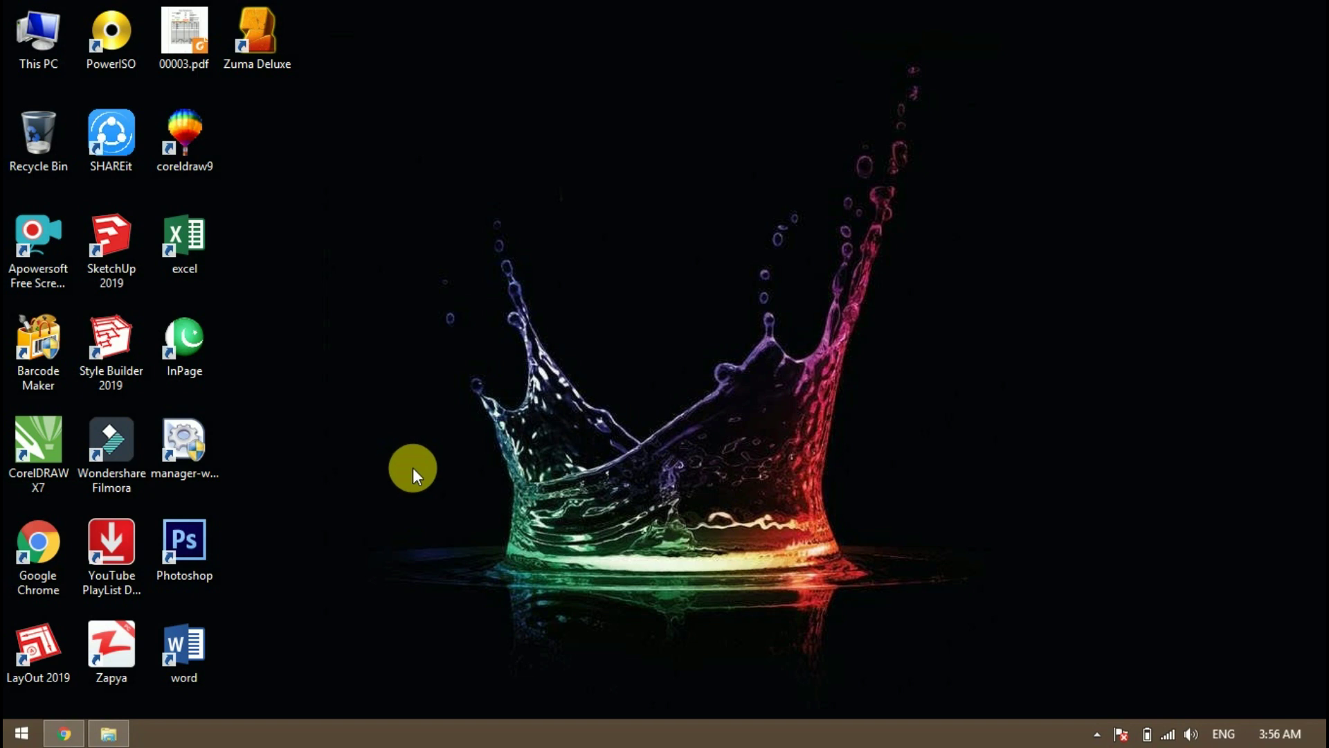
click(1098, 734)
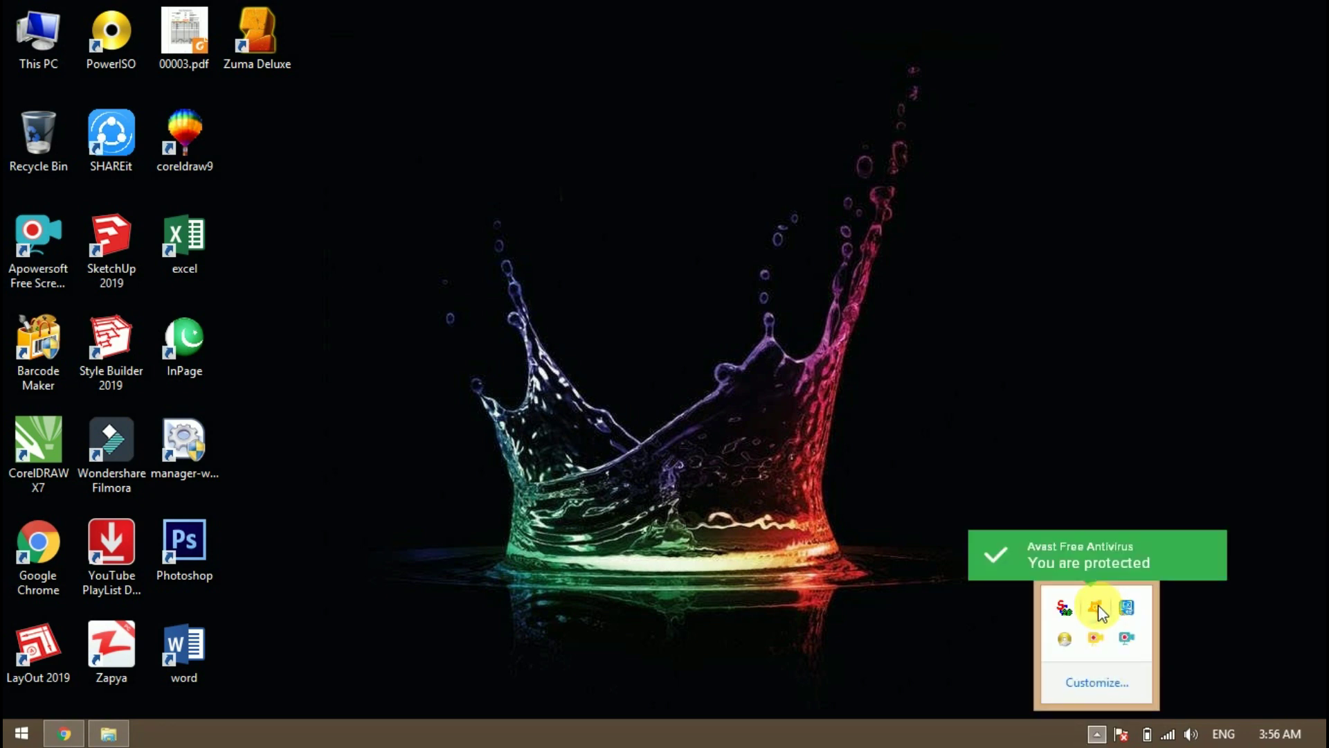
right_click(1097, 610)
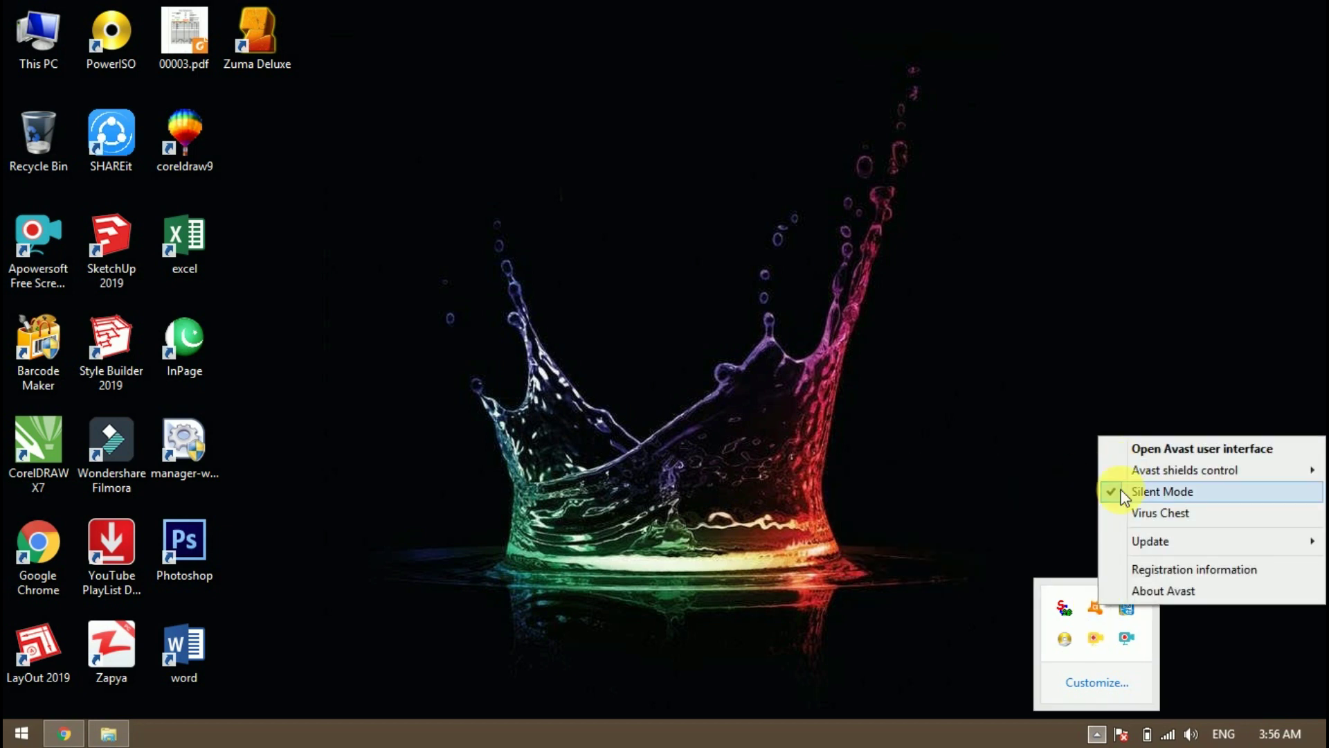
mouse_move(1136, 469)
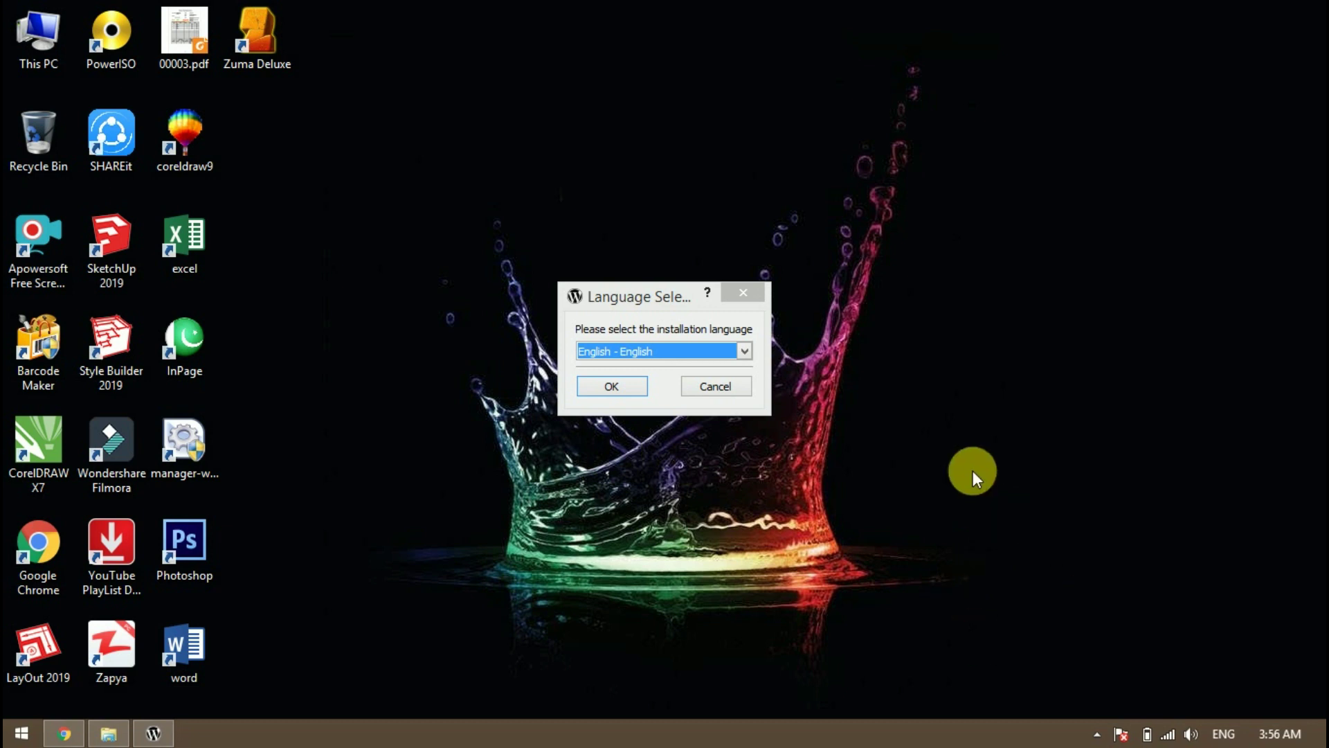
Accept English, then continue past the Welcome and Select Components pages
drag(627, 298, 561, 291)
click(551, 380)
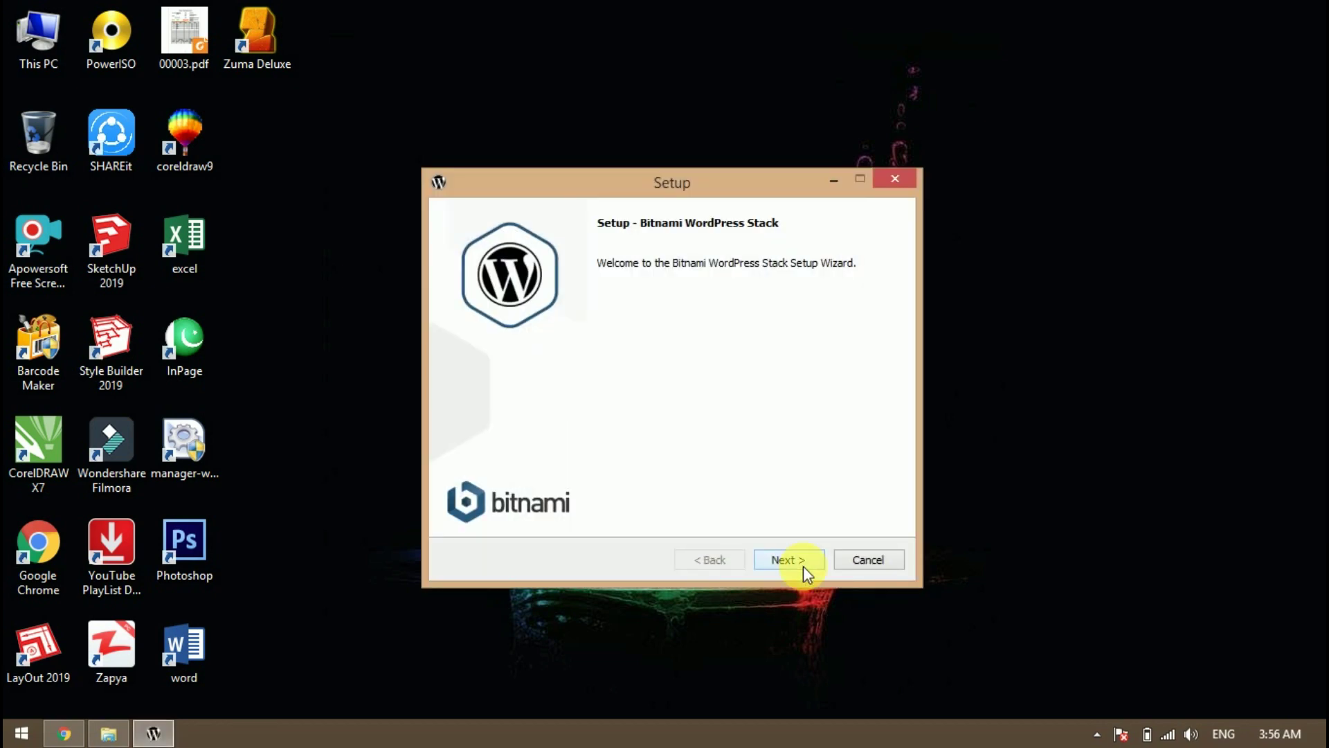
click(803, 559)
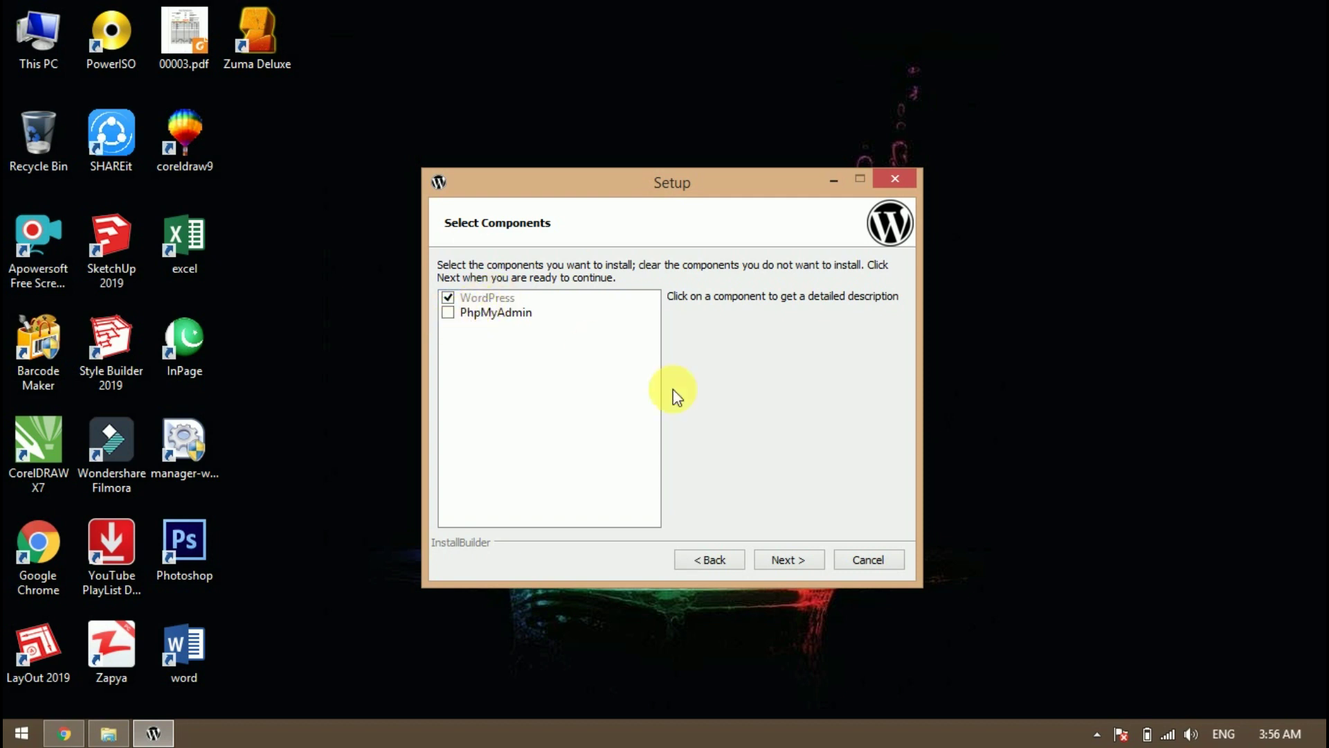
click(805, 564)
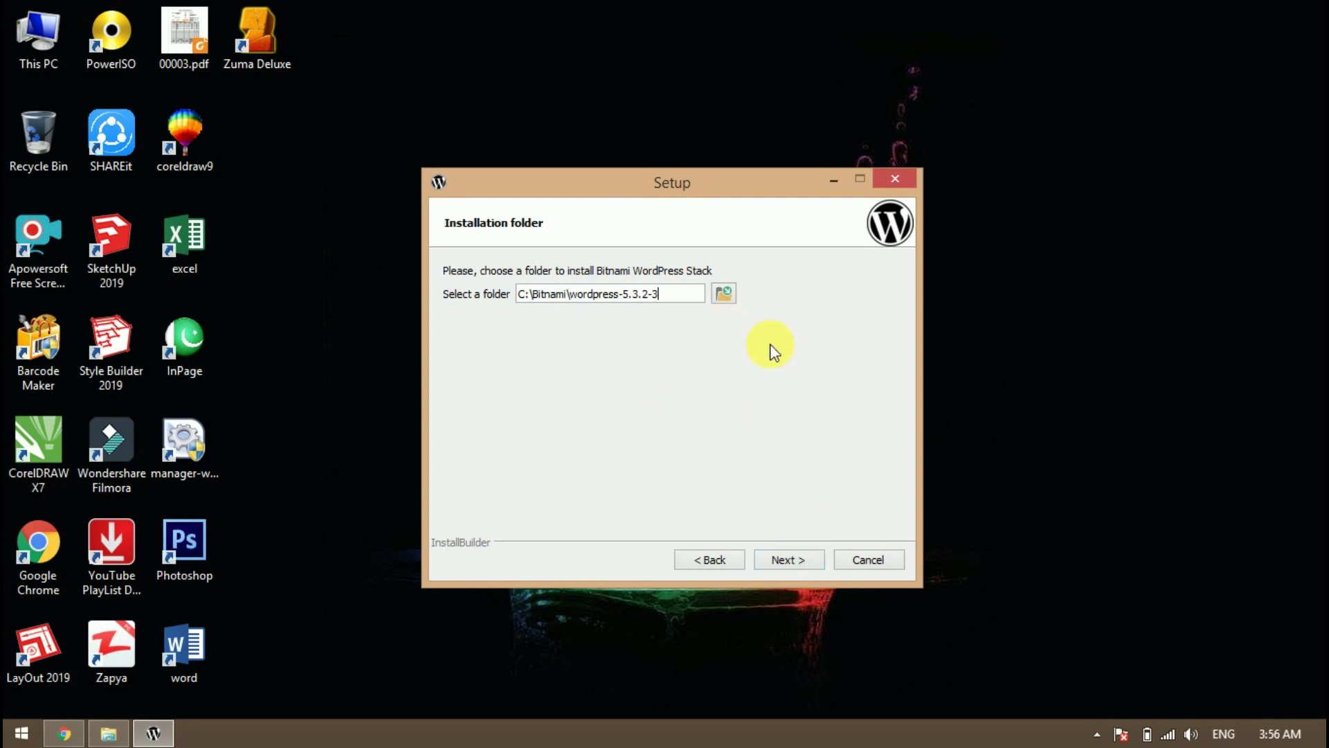
Create a folder named articleskidunia on Local Disk (C:) and select it as the installation folder
click(725, 295)
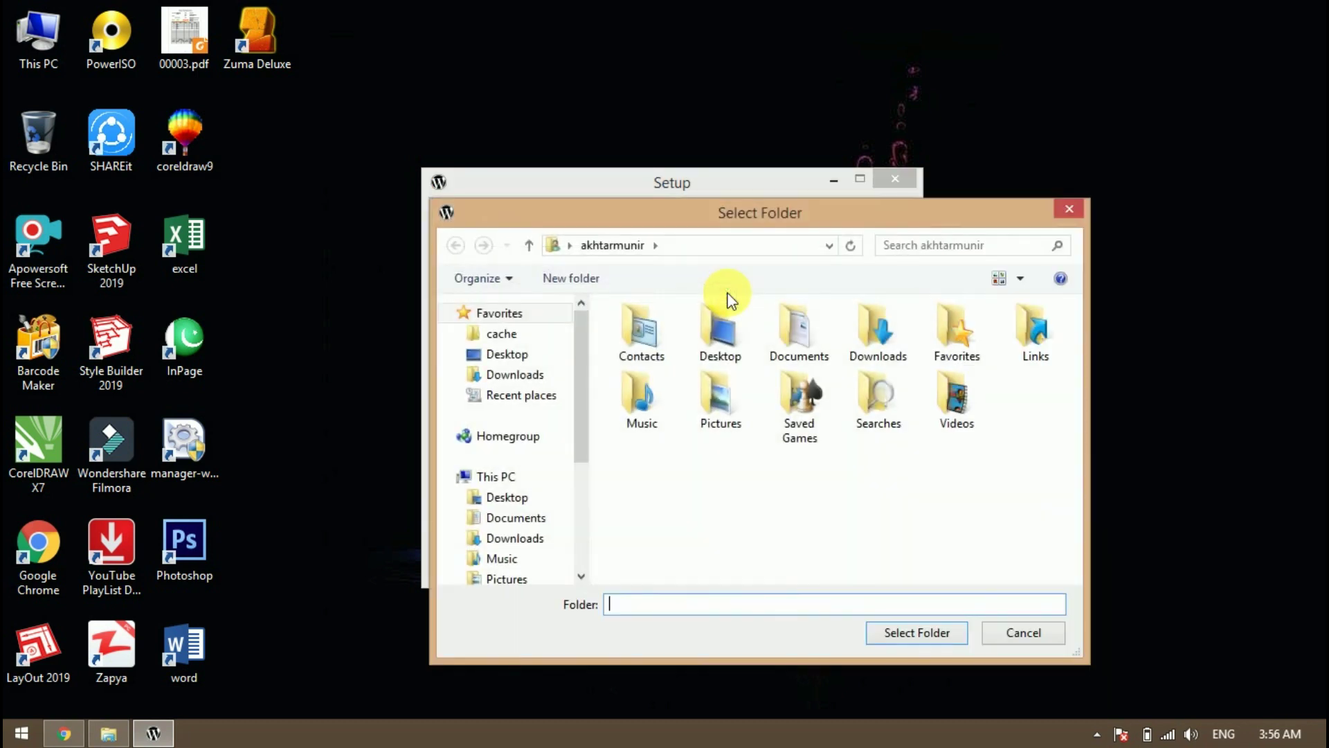
scroll(583, 434, down, 1)
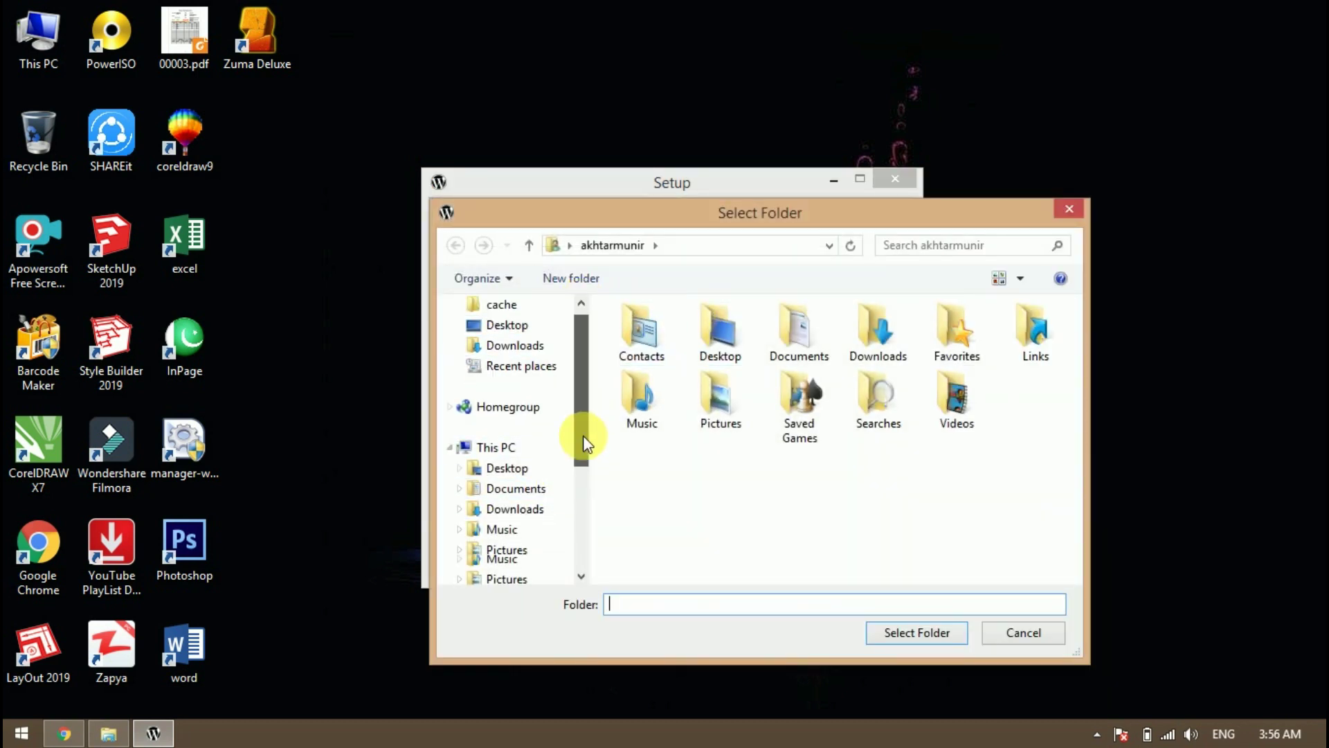
drag(583, 434, 590, 513)
click(553, 430)
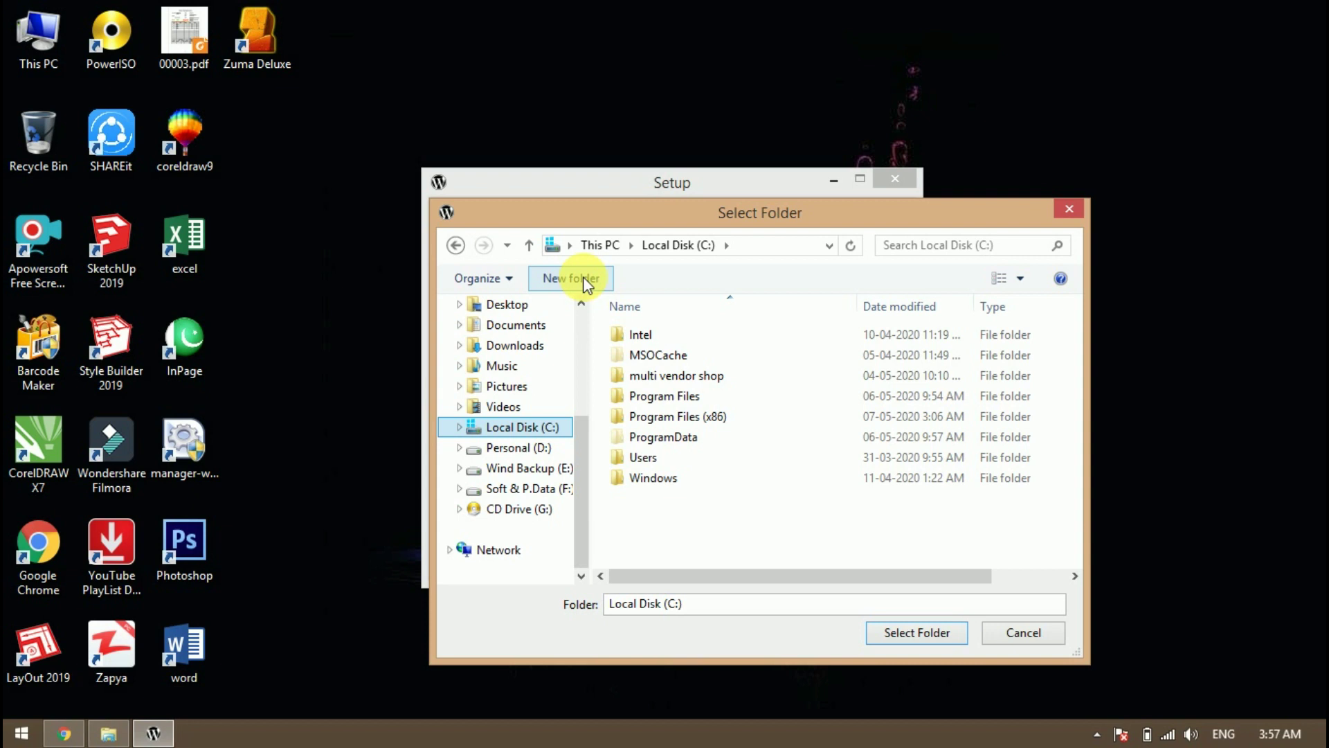
click(583, 276)
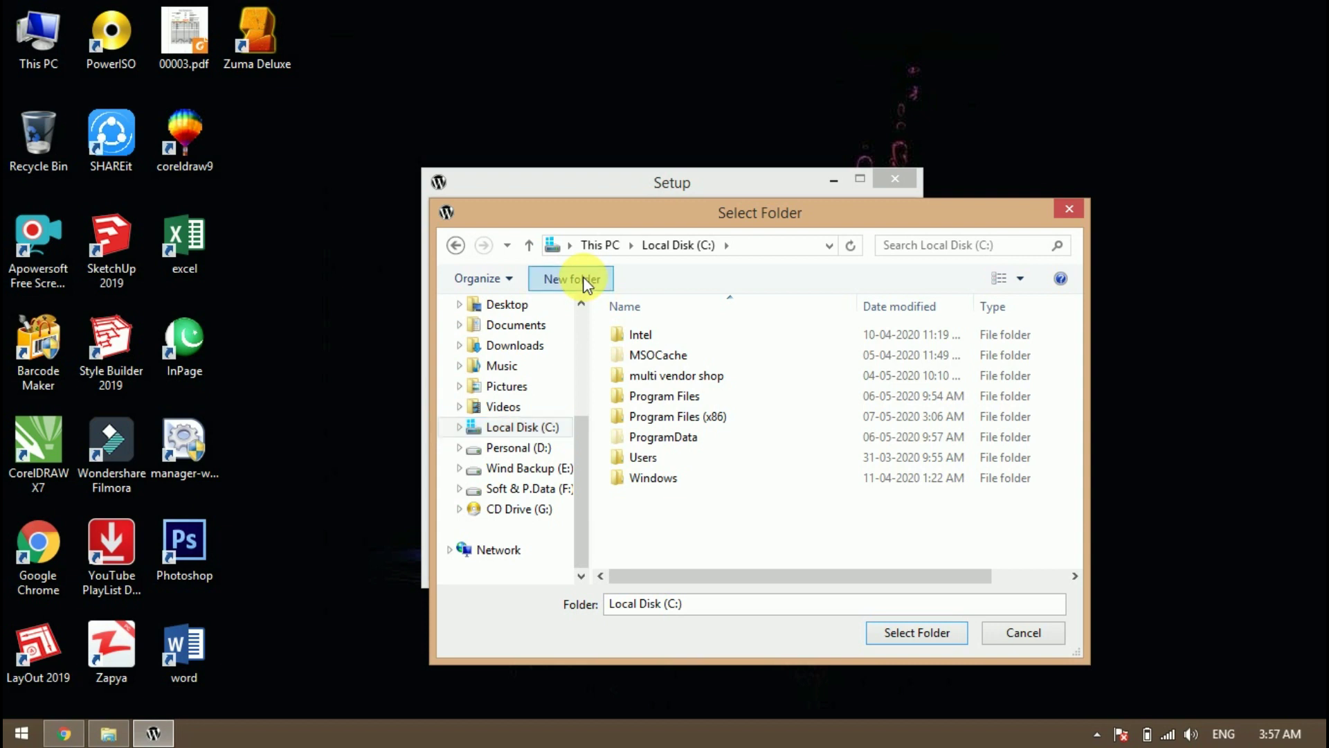
text(artic)
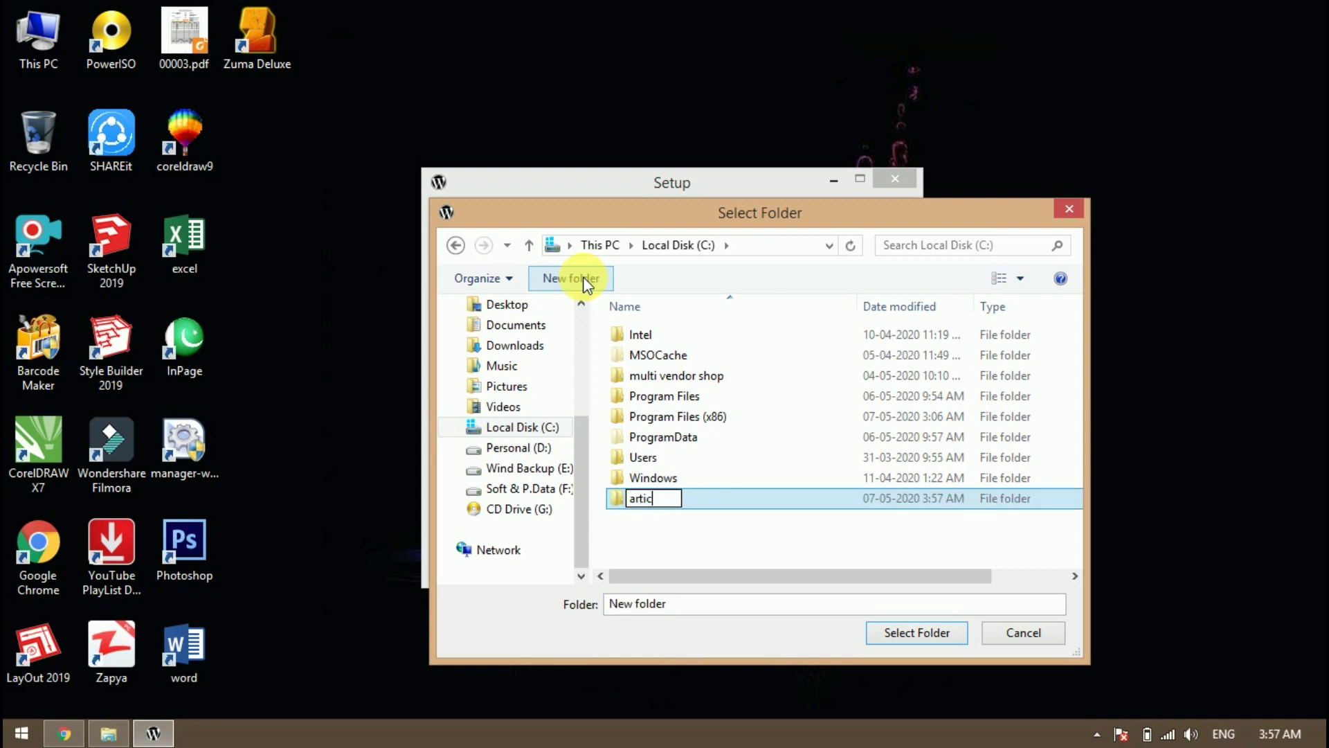
text(leskidunia)
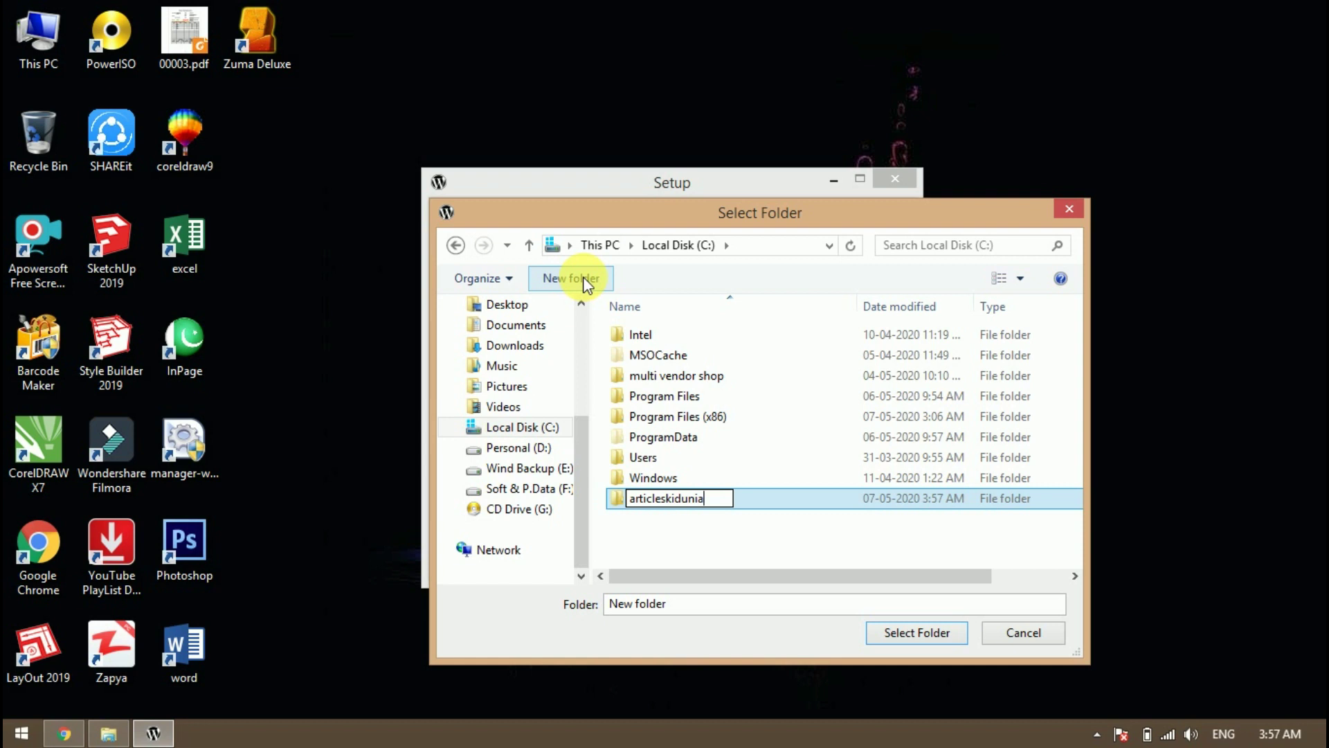
click(720, 515)
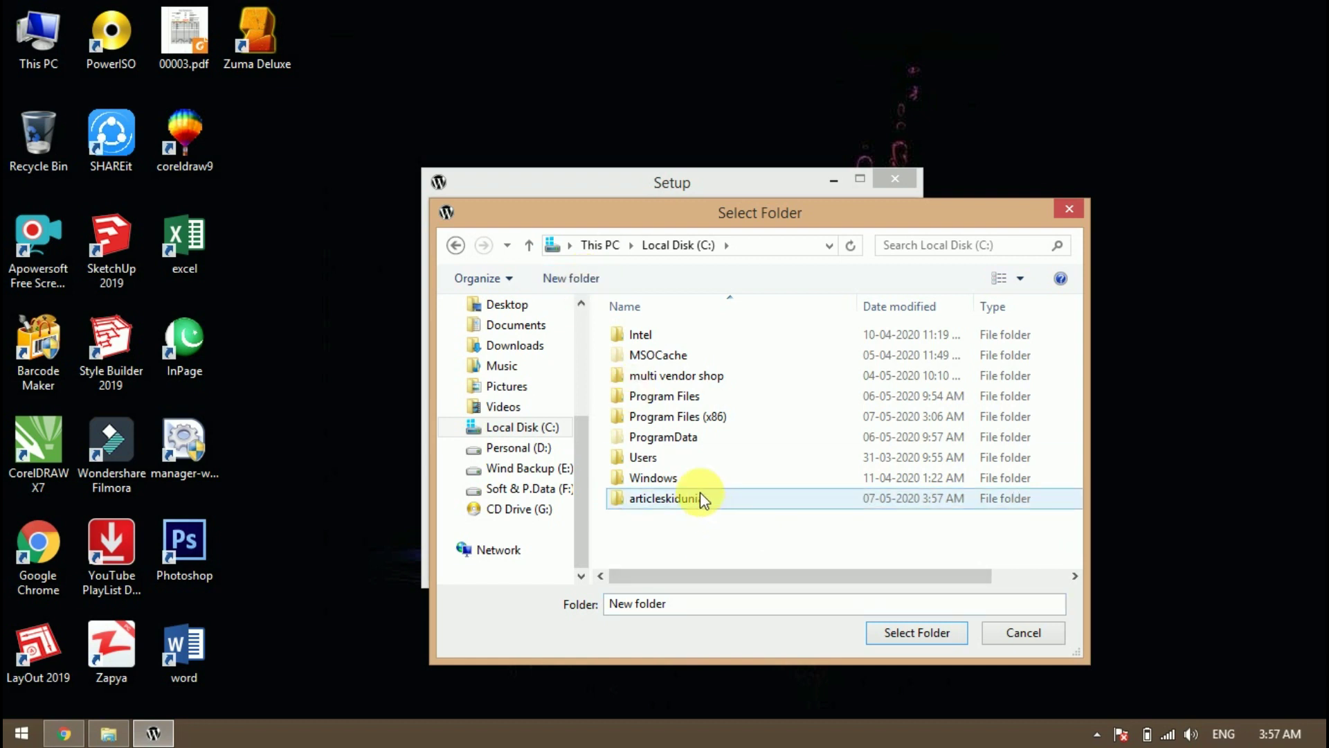
click(701, 497)
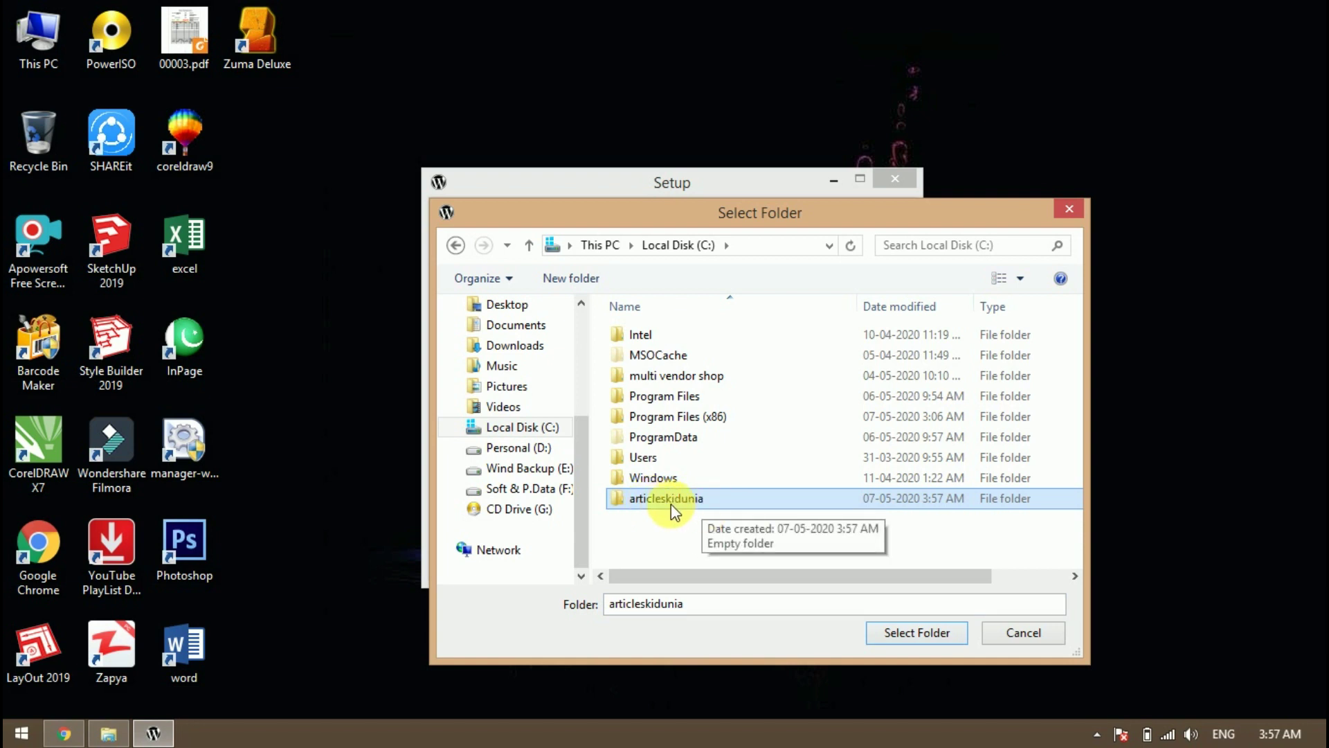
click(932, 640)
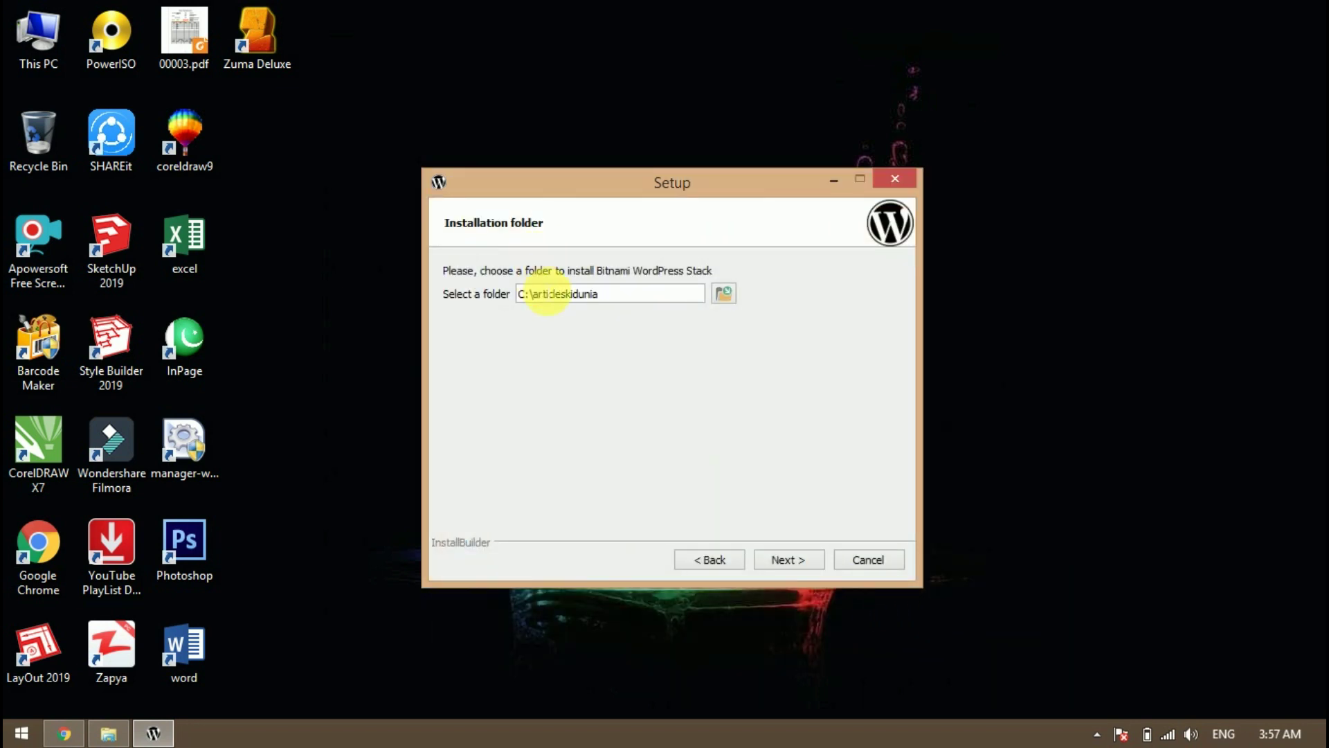
On Create Admin account, enter the real name, the e-mail address and login admin
click(789, 559)
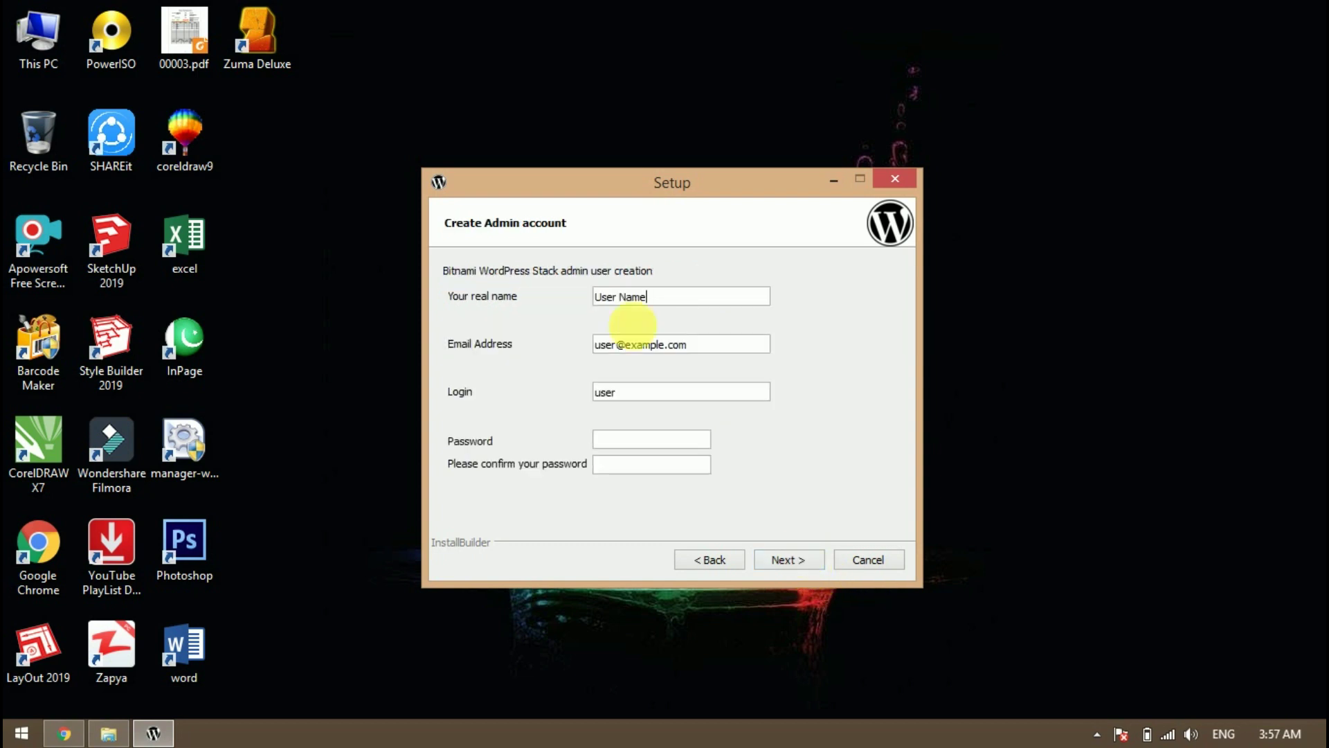
drag(693, 297, 594, 296)
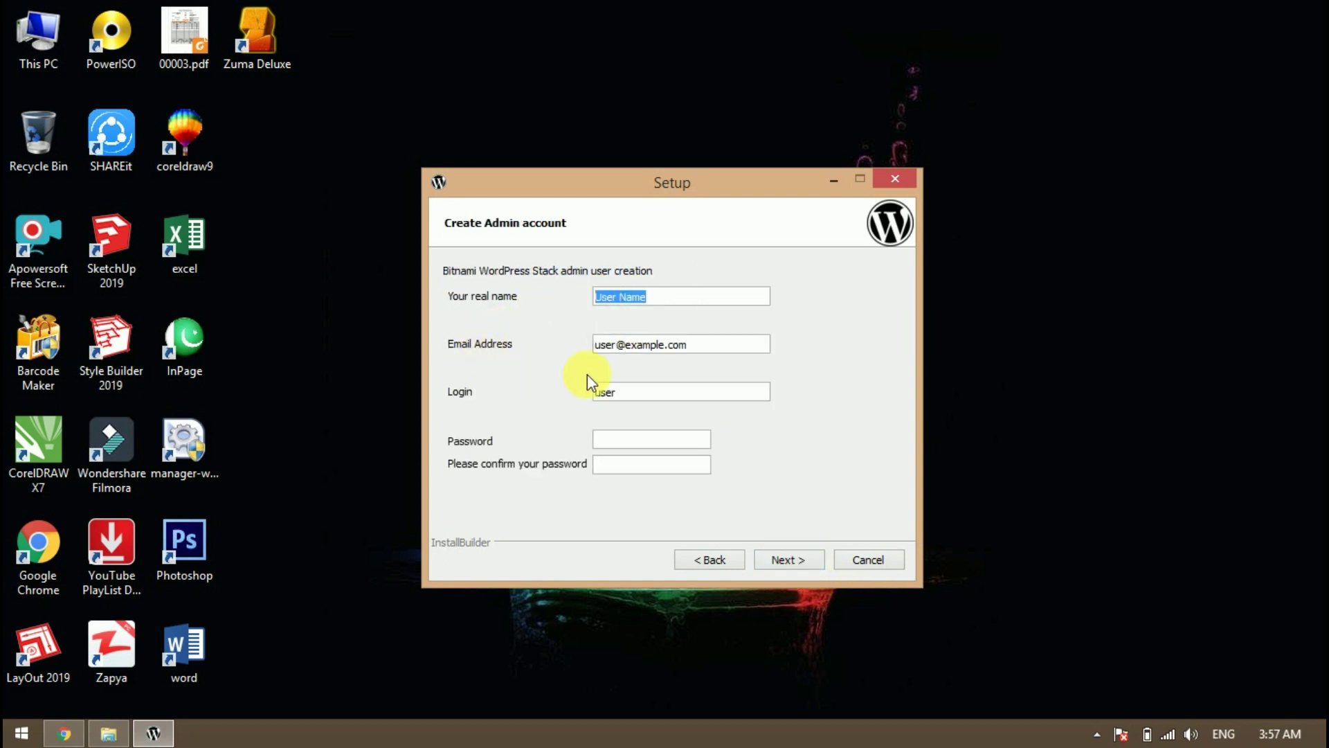
key(Tab)
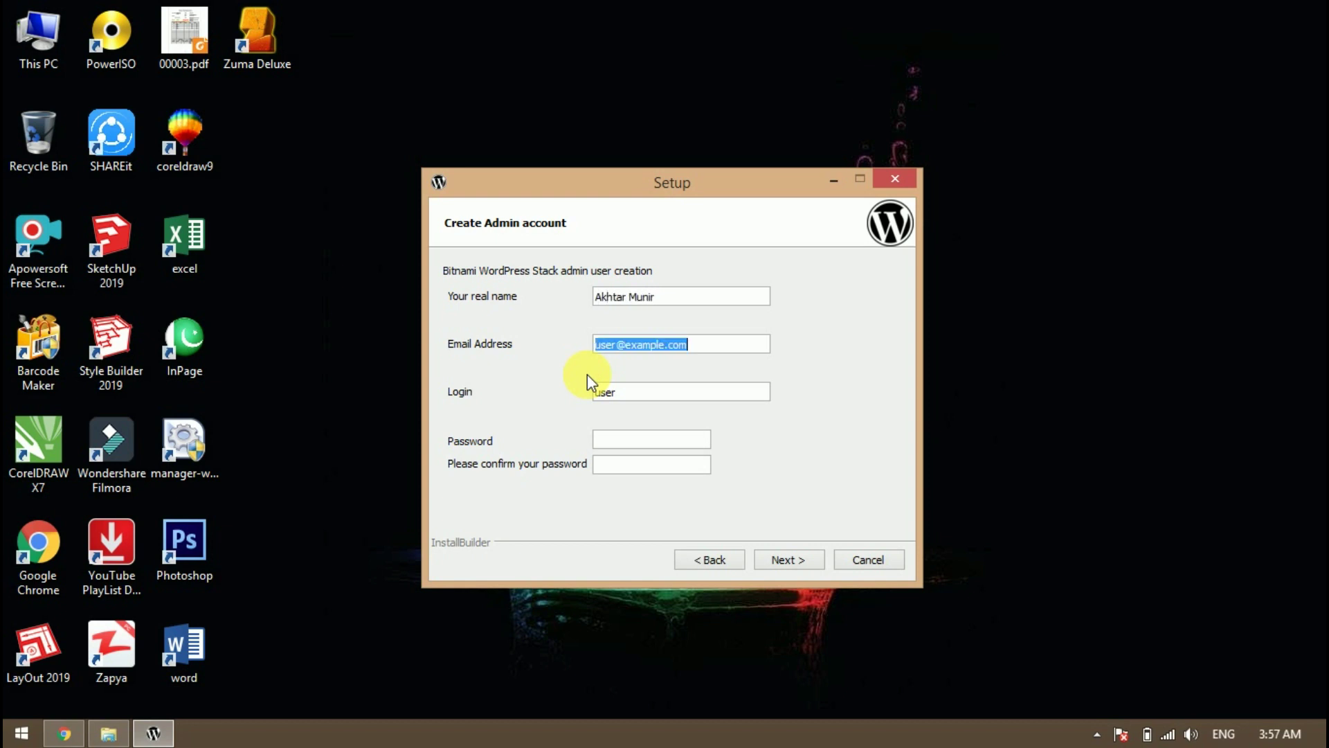
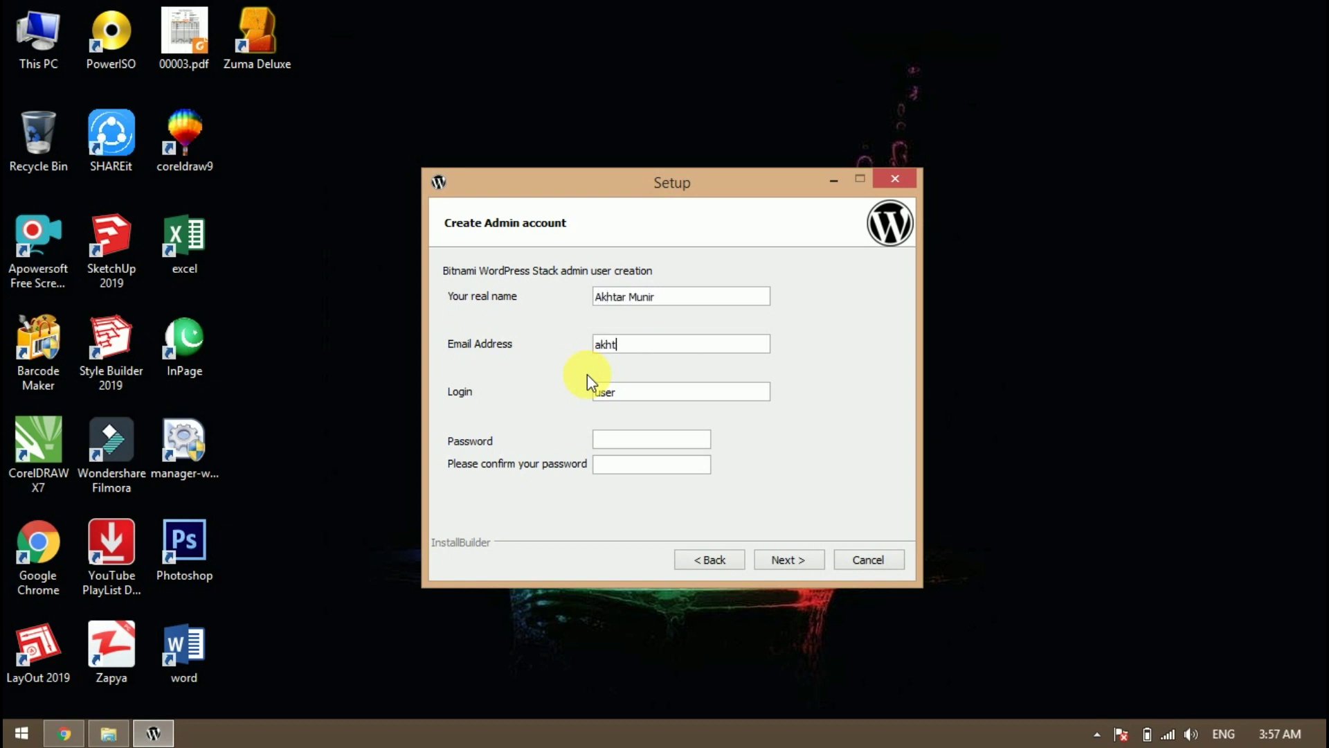
key(Tab)
Enter the admin password in both password fields and continue
click(616, 440)
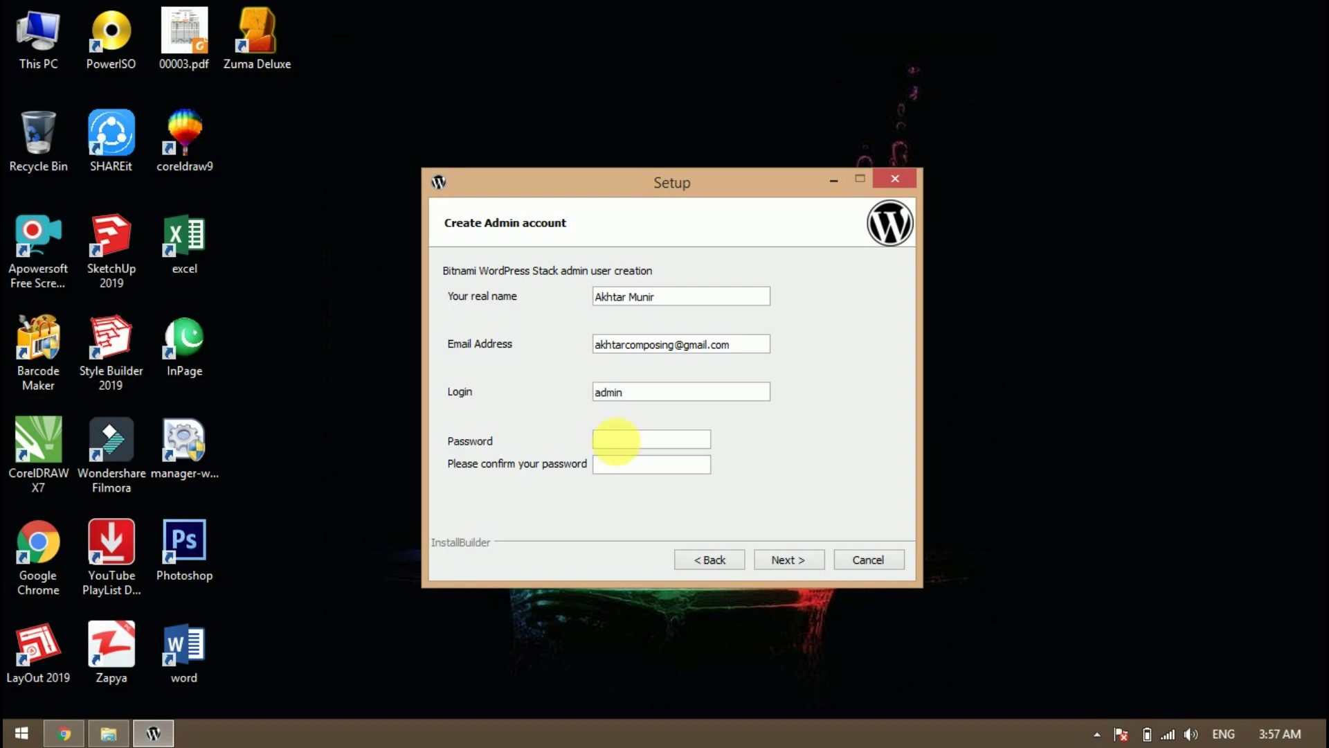
text(12345)
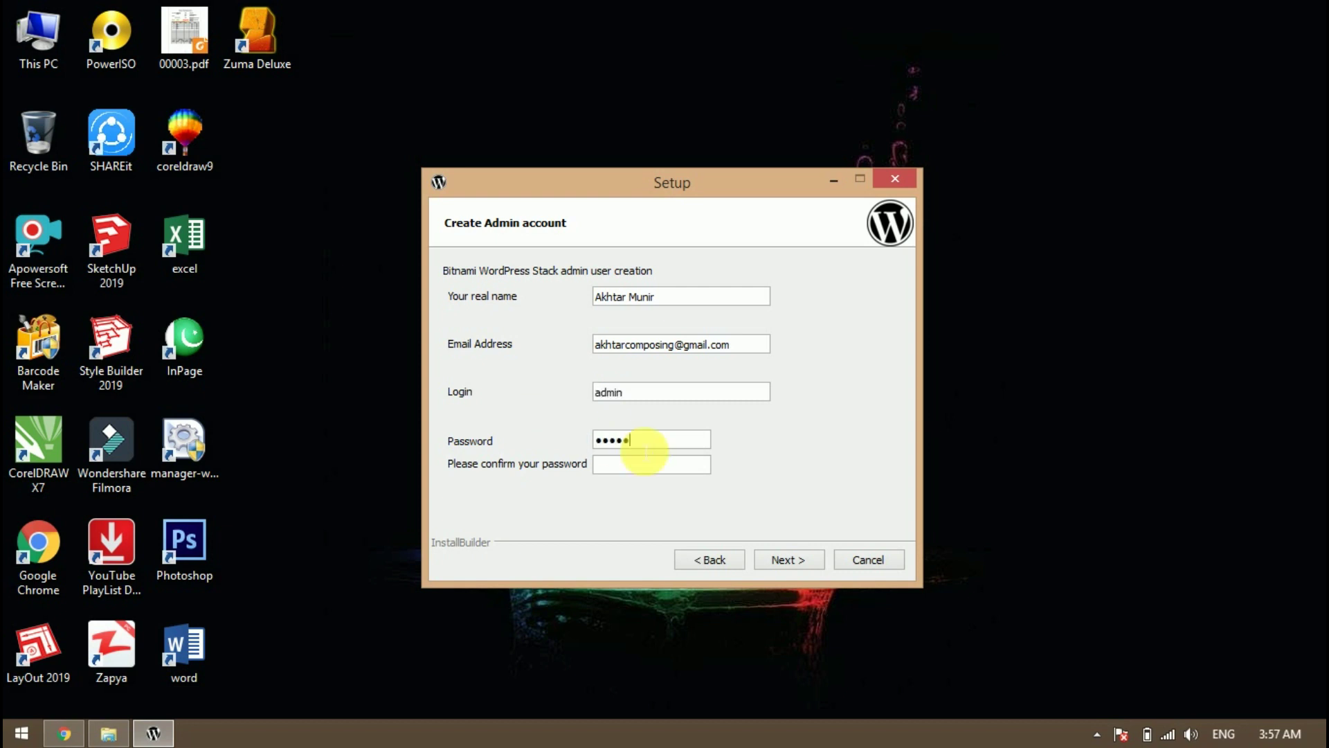
text(6789)
key(Tab)
text(123456789)
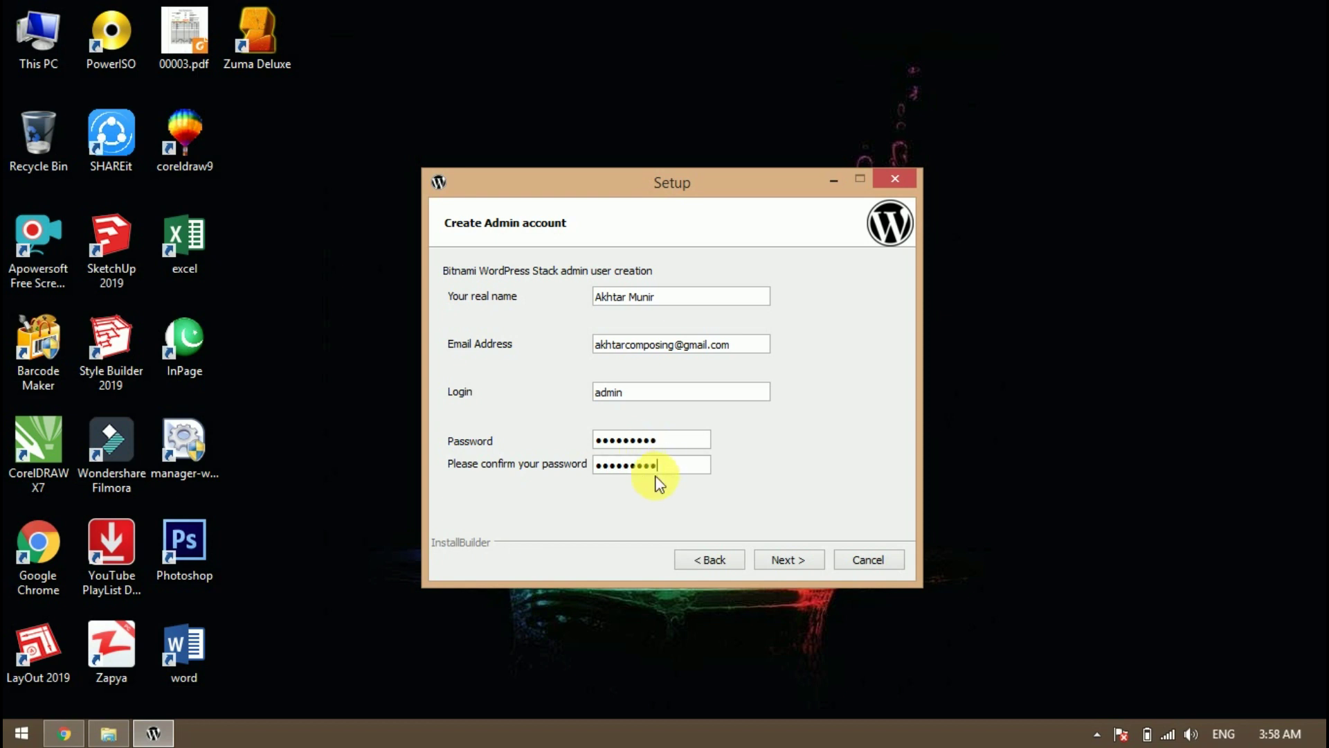
drag(668, 445, 564, 436)
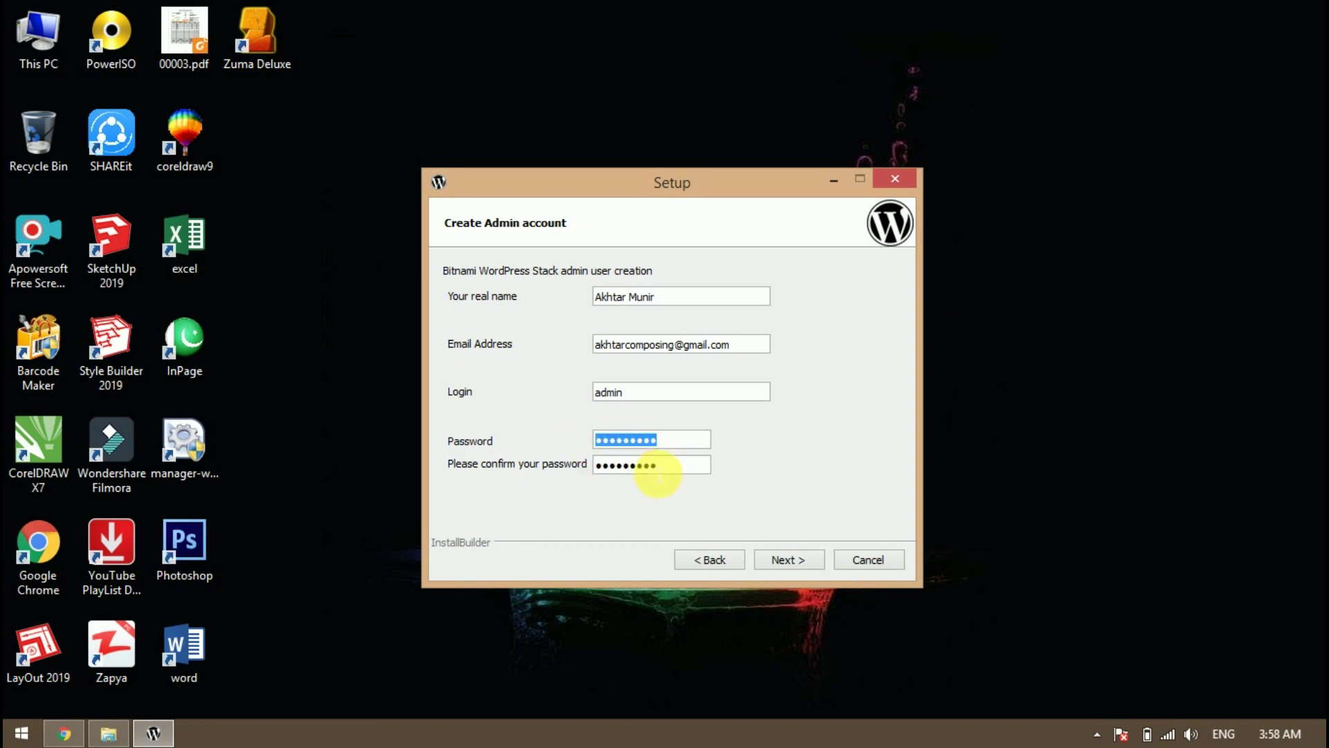
drag(653, 466, 573, 463)
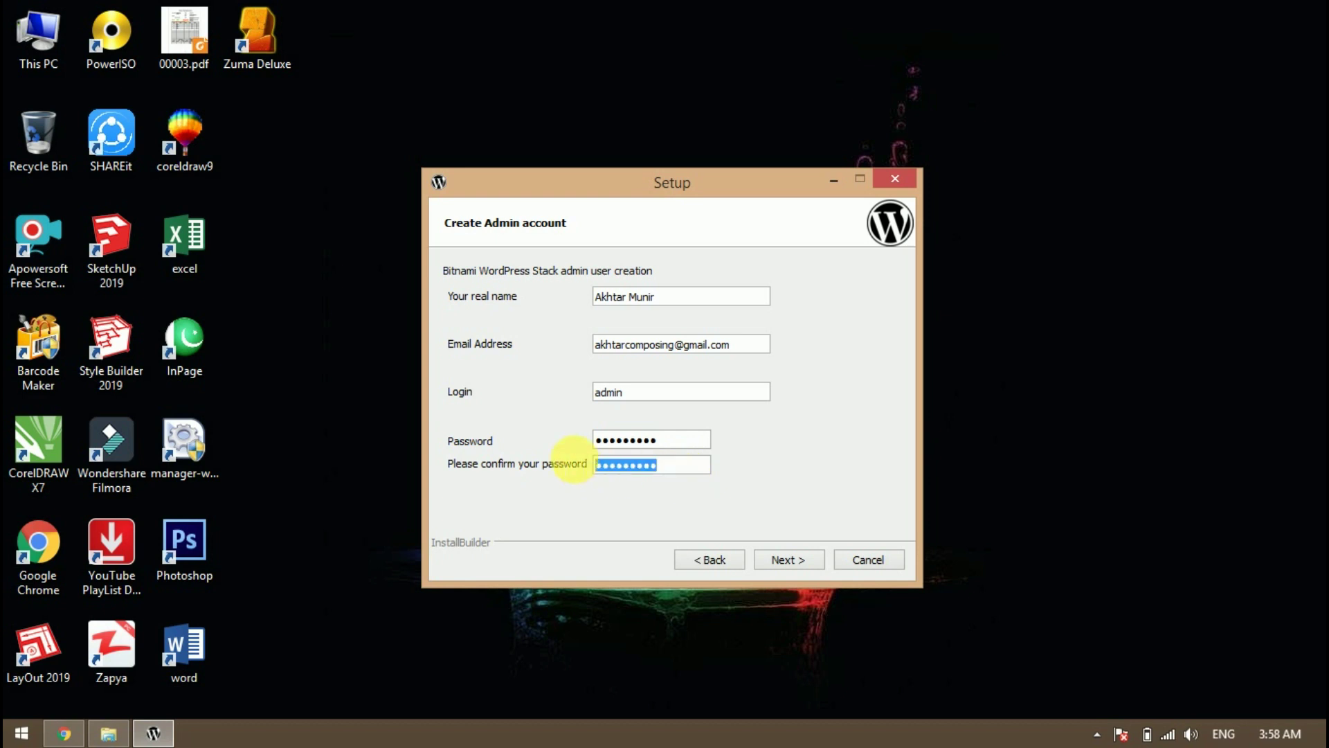
click(790, 564)
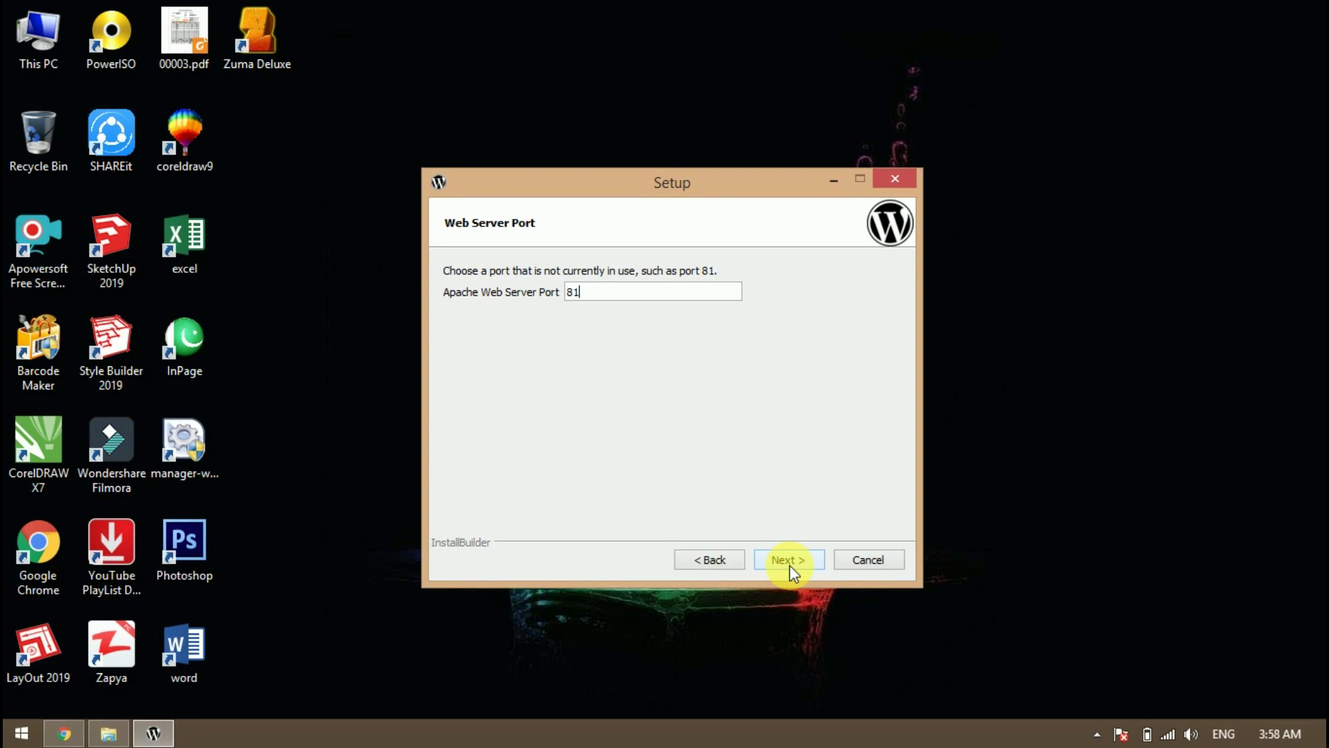
Keep web server port 81, SSL port 444 and MySQL port 3307
click(791, 564)
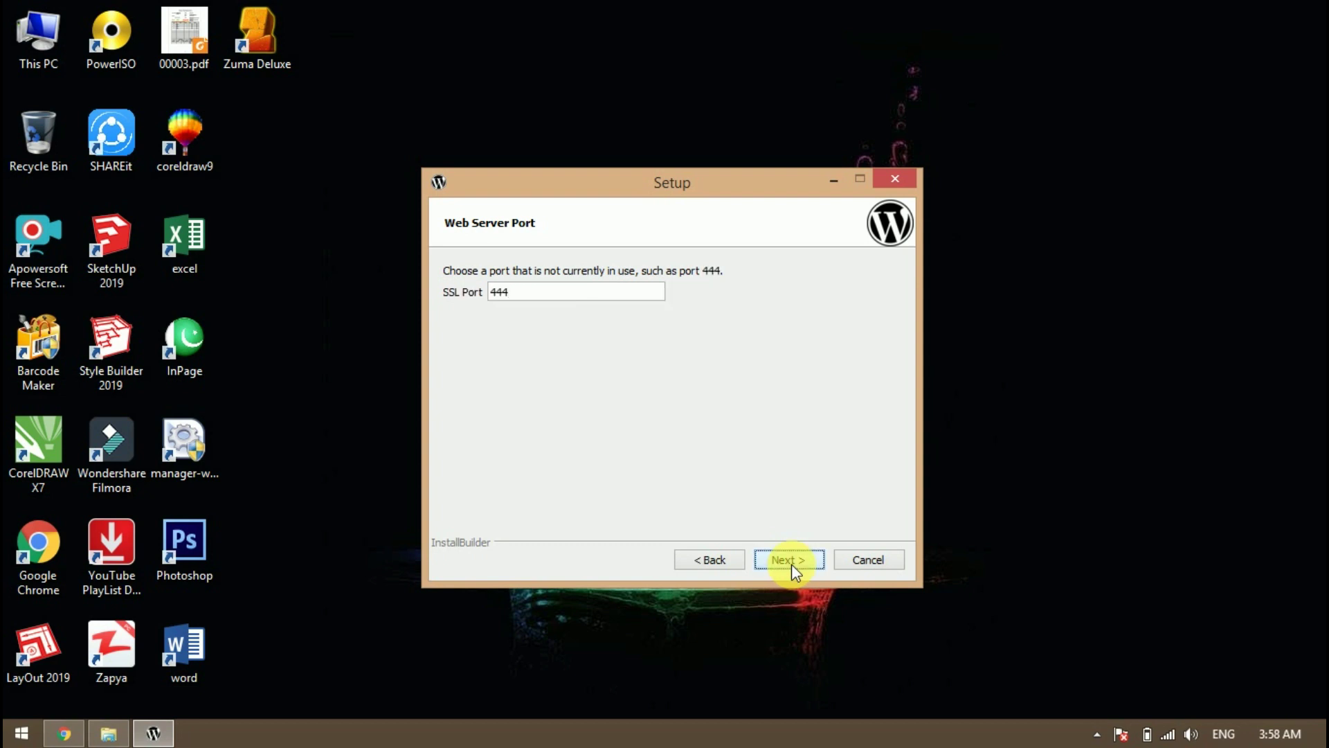
click(792, 564)
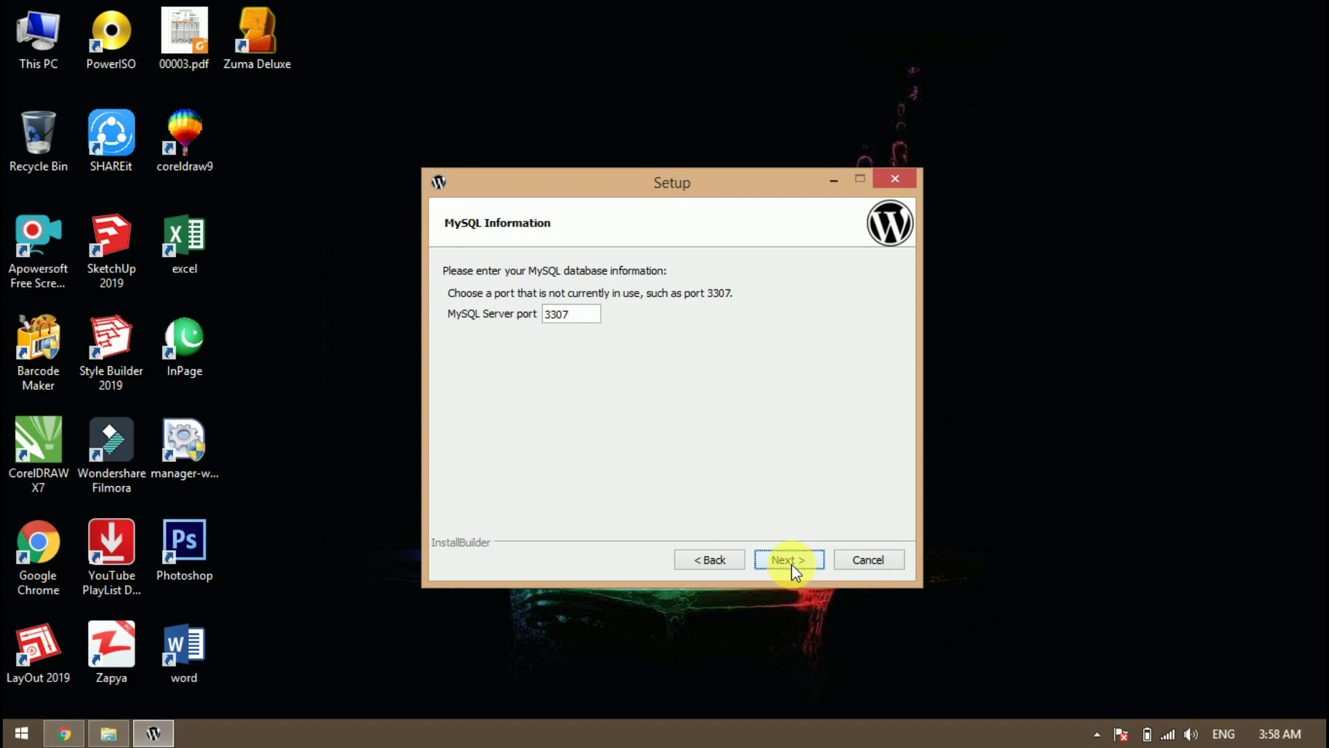
click(791, 564)
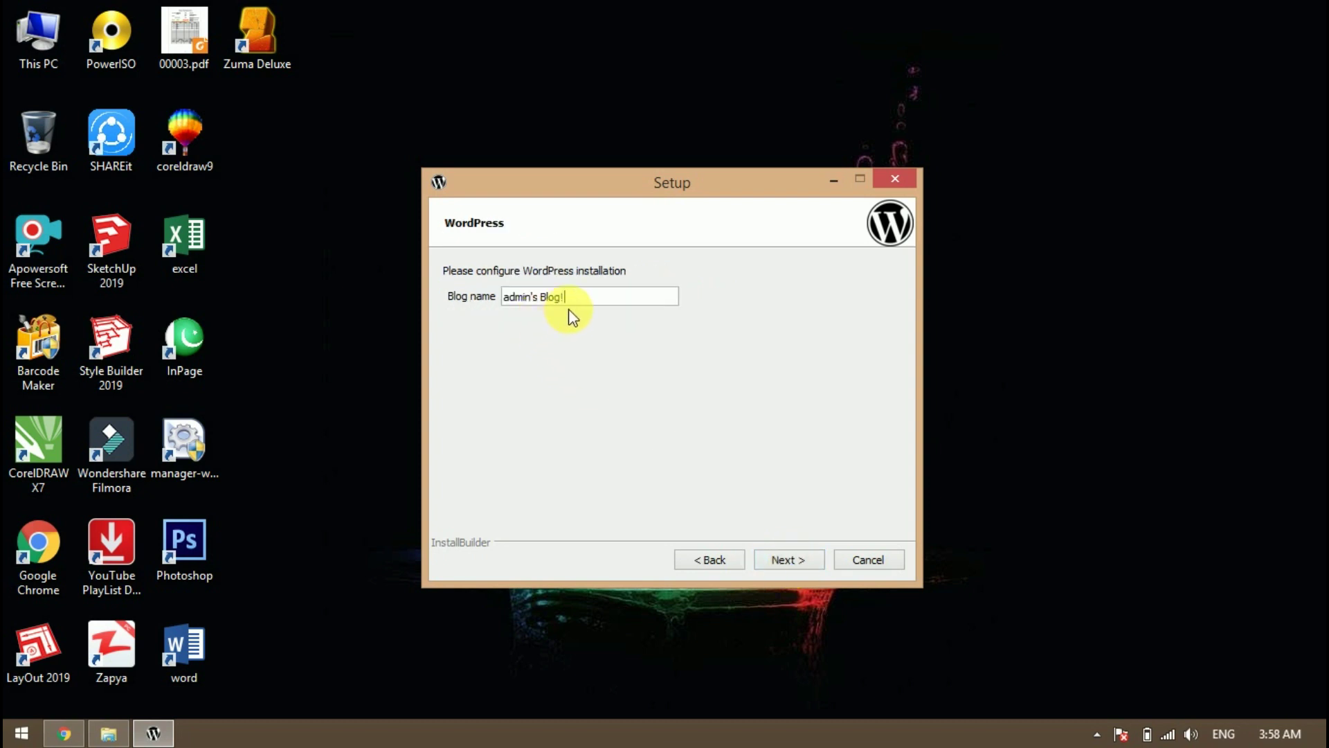
Name the blog 'Articles Ki Dunia', skip mail and cloud launch, and start installing
drag(568, 304, 503, 299)
text(Articles Ki Dunia)
click(787, 561)
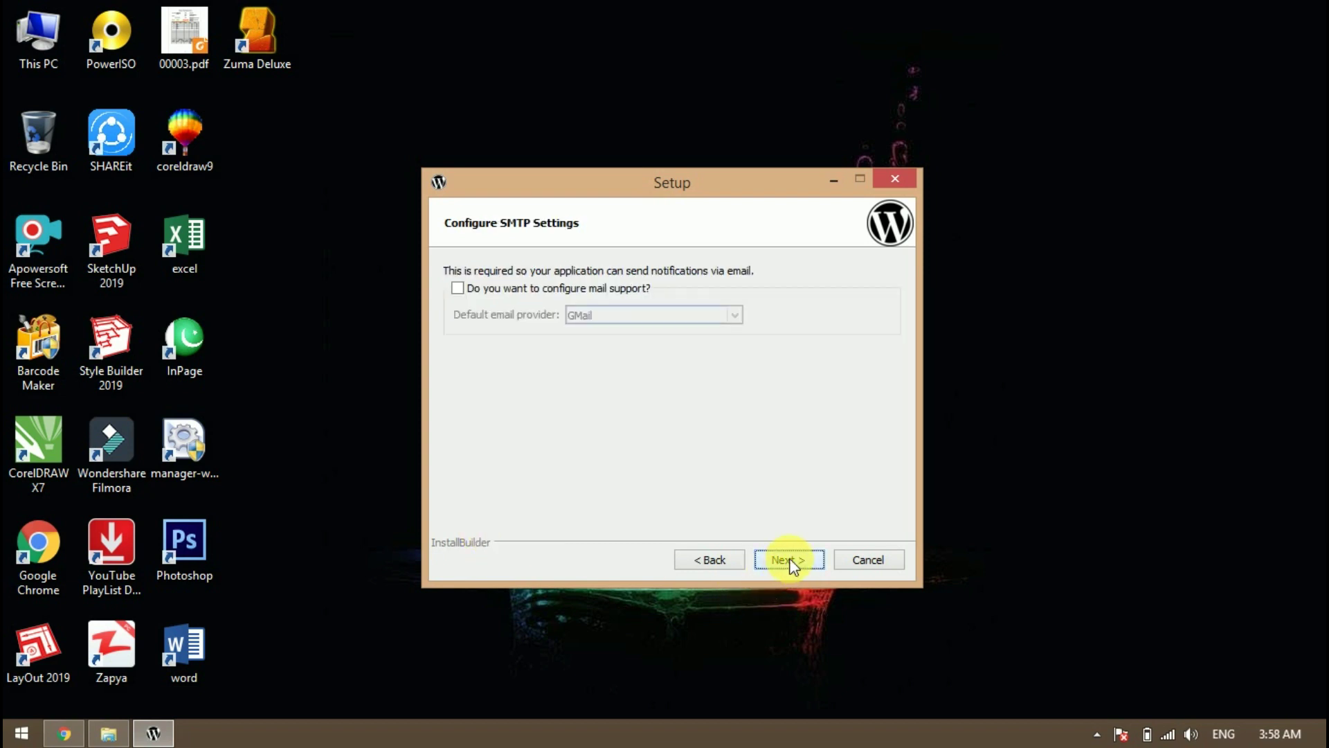
click(787, 560)
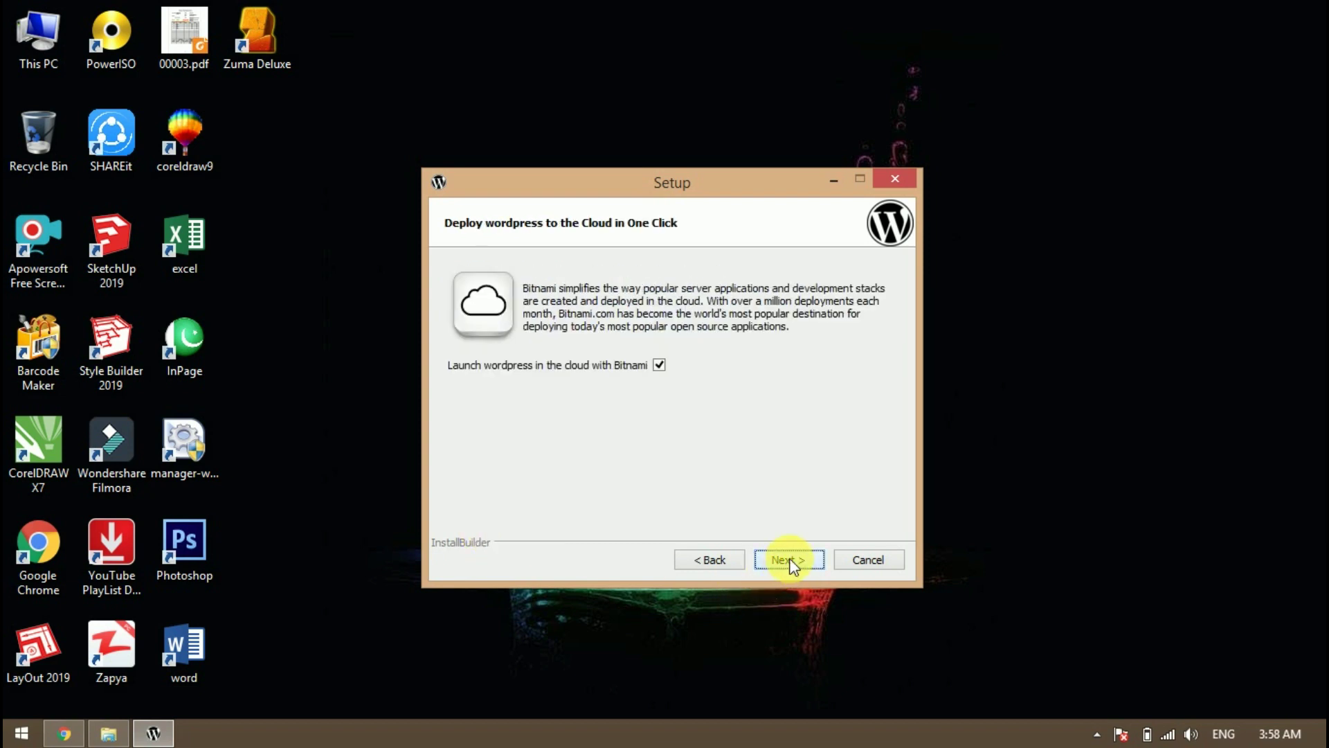
click(660, 366)
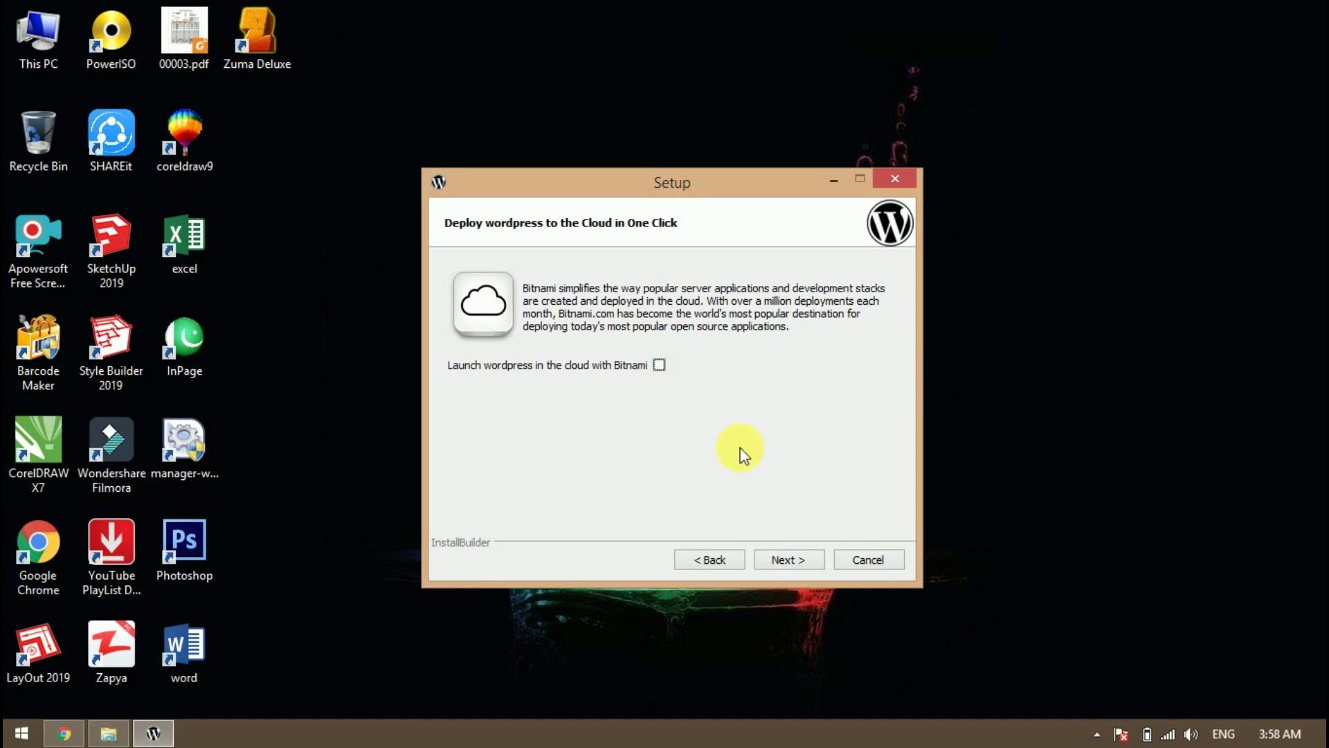
click(790, 559)
click(791, 559)
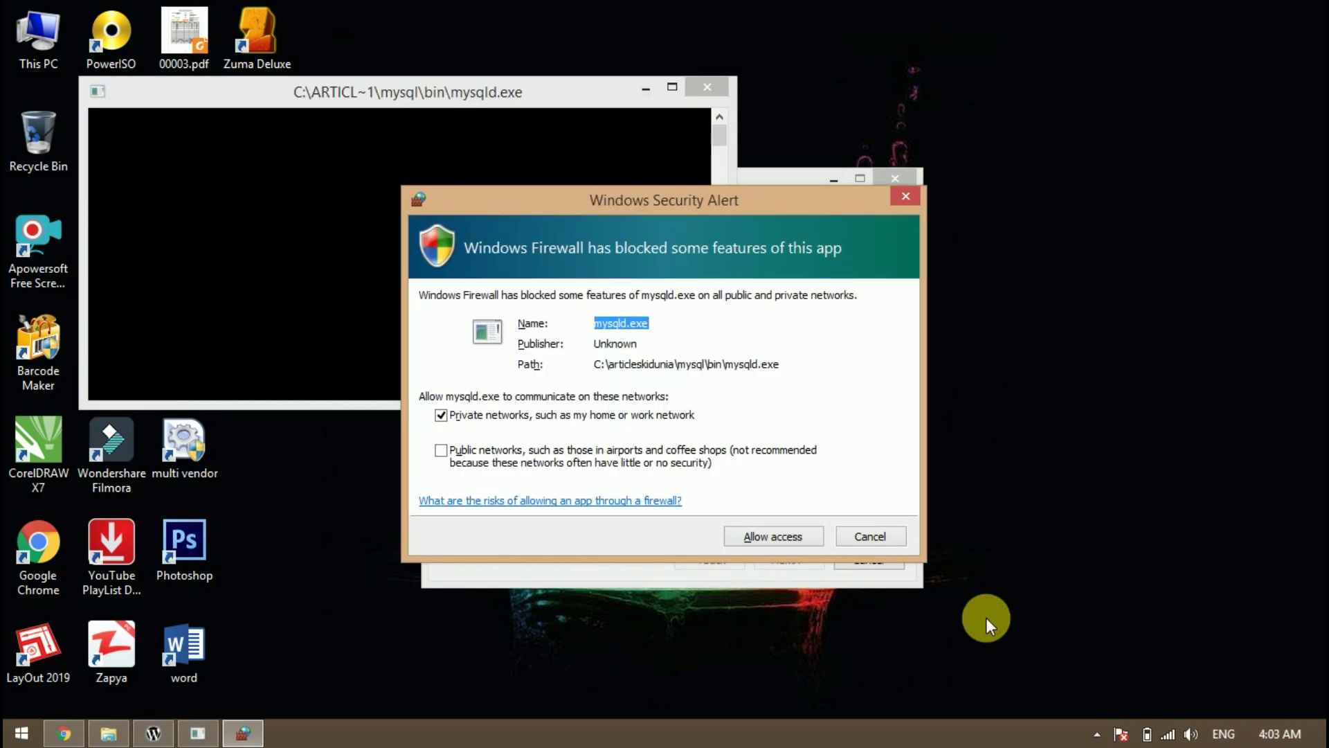
Allow mysqld.exe from C:\articleskidunia\mysql\bin through the firewall on private networks
click(1097, 734)
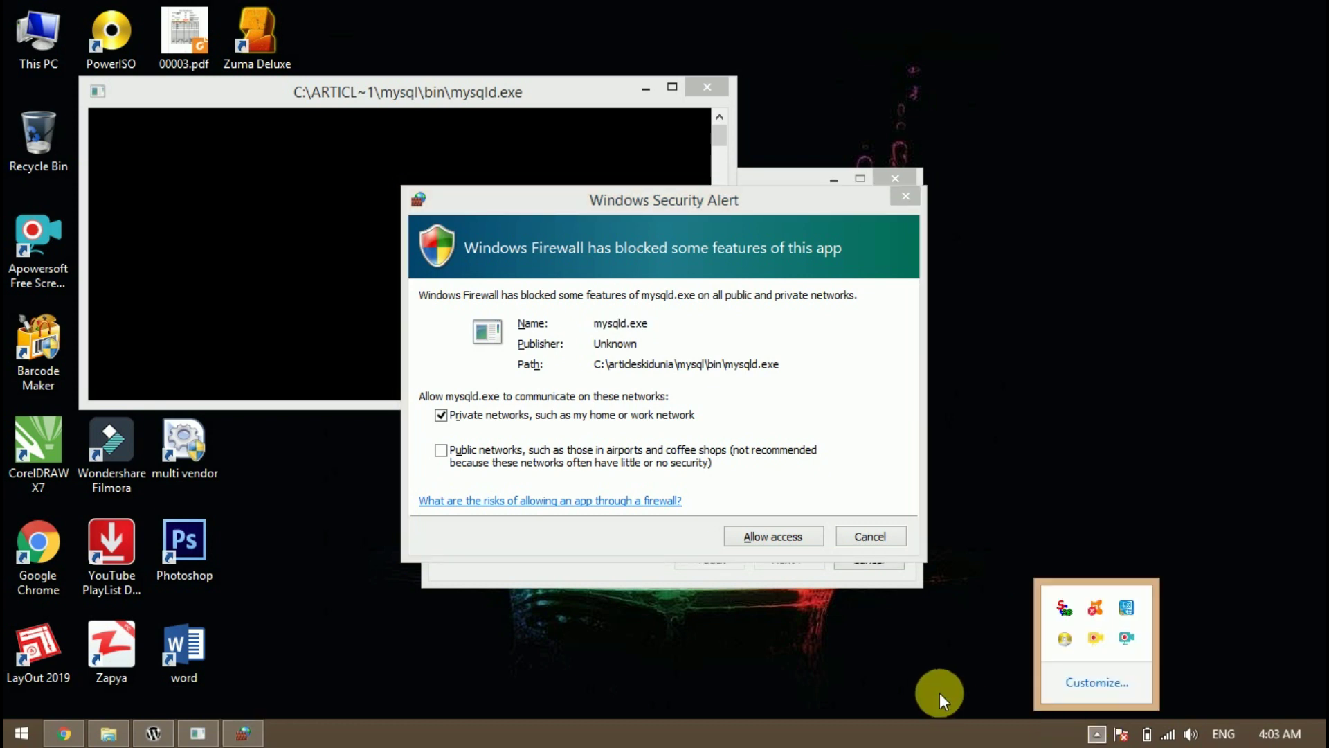
click(651, 543)
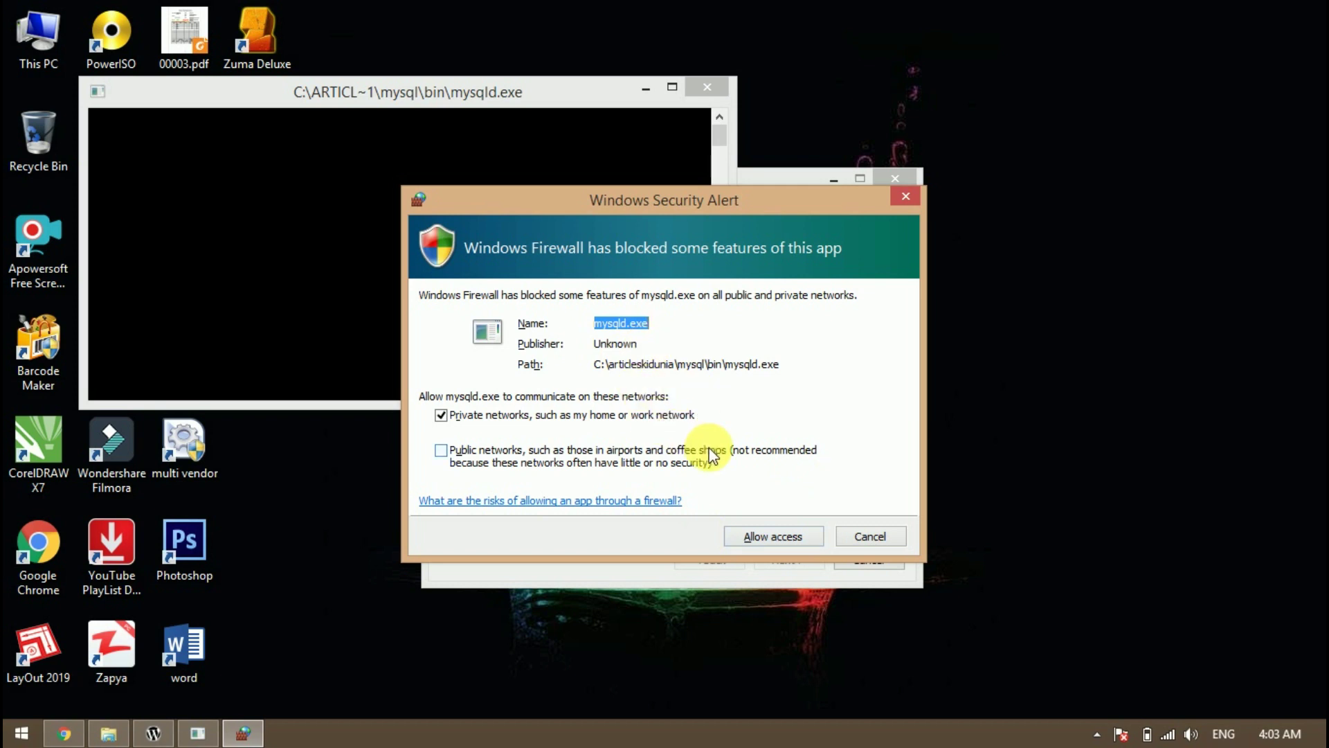
click(759, 538)
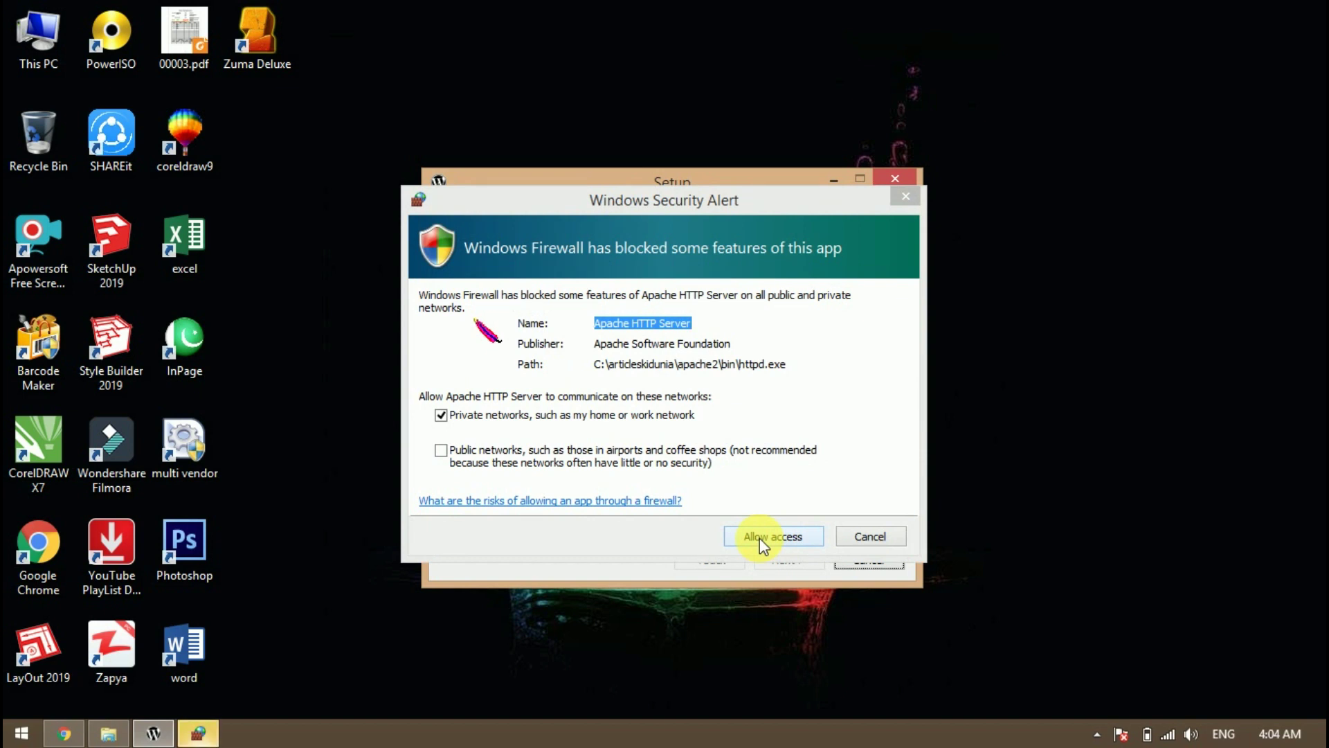
Allow Apache HTTP Server through the firewall, then finish setup with Launch Bitnami WordPress Stack unchecked
click(742, 534)
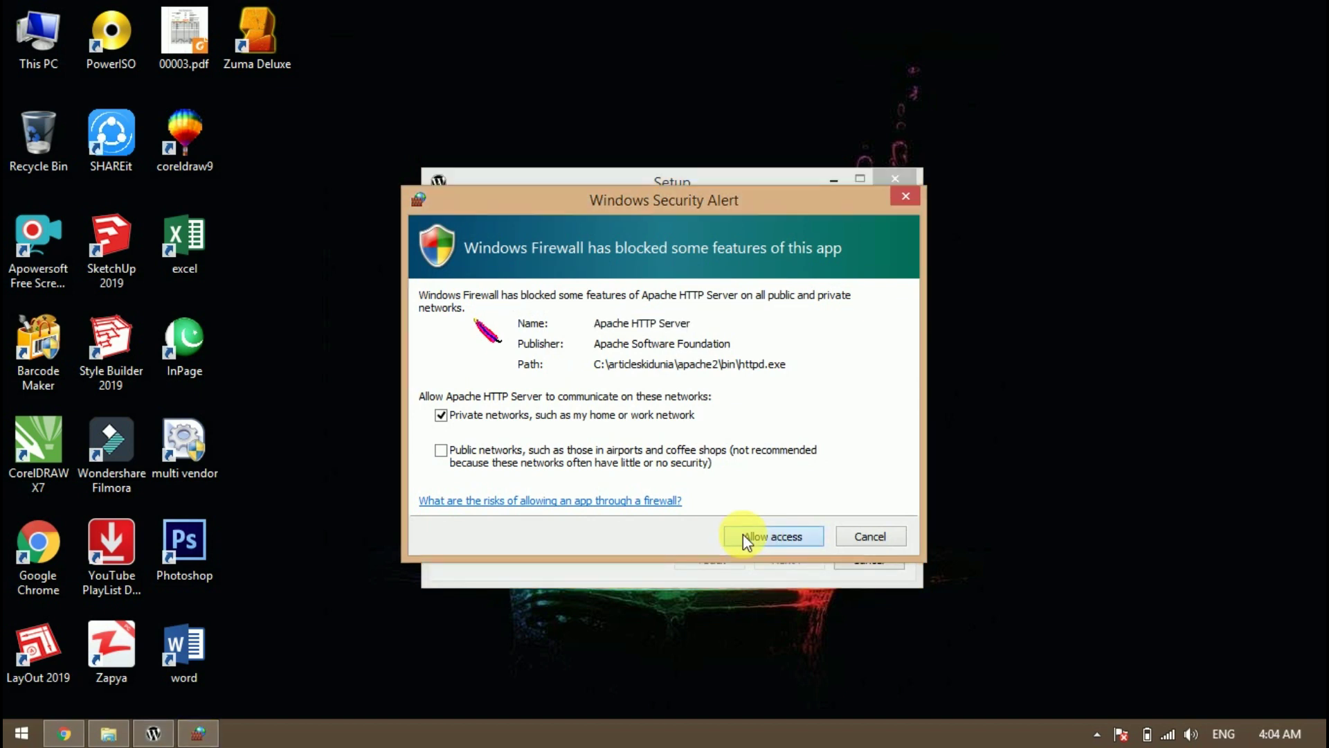
click(742, 534)
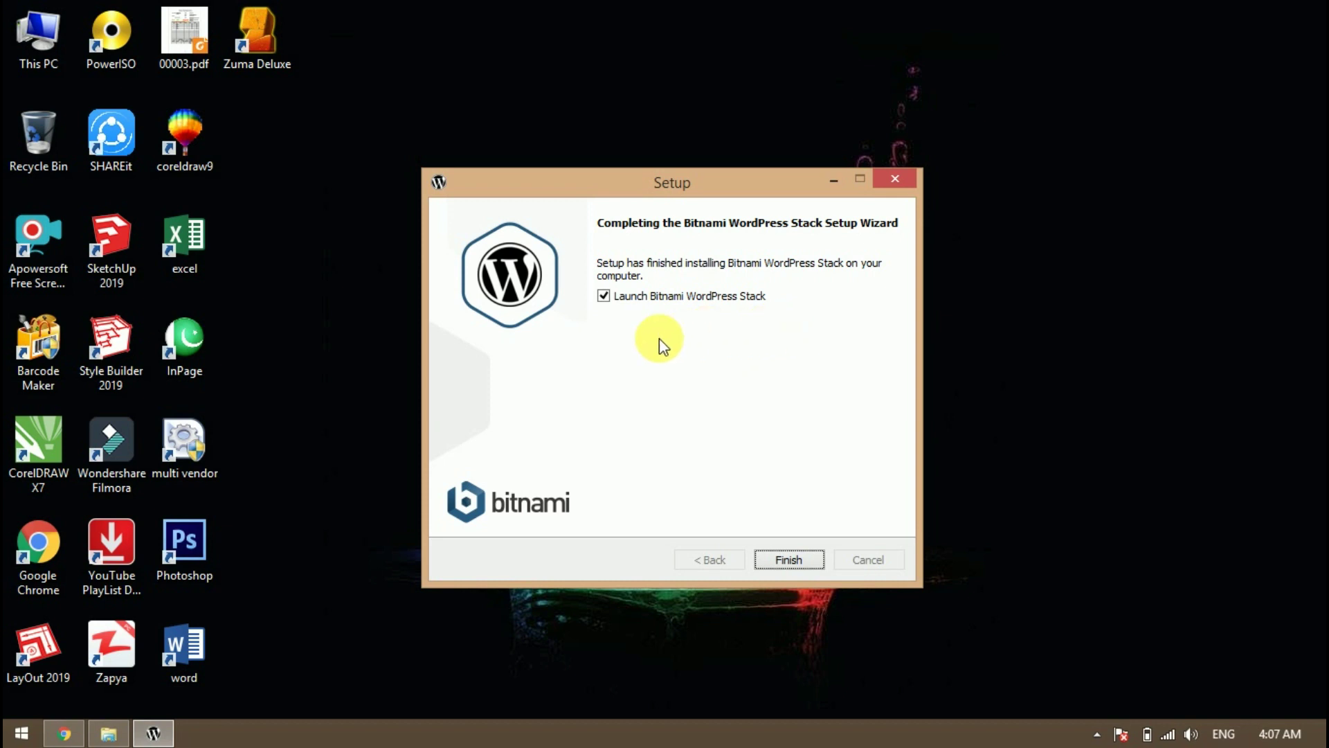
click(604, 298)
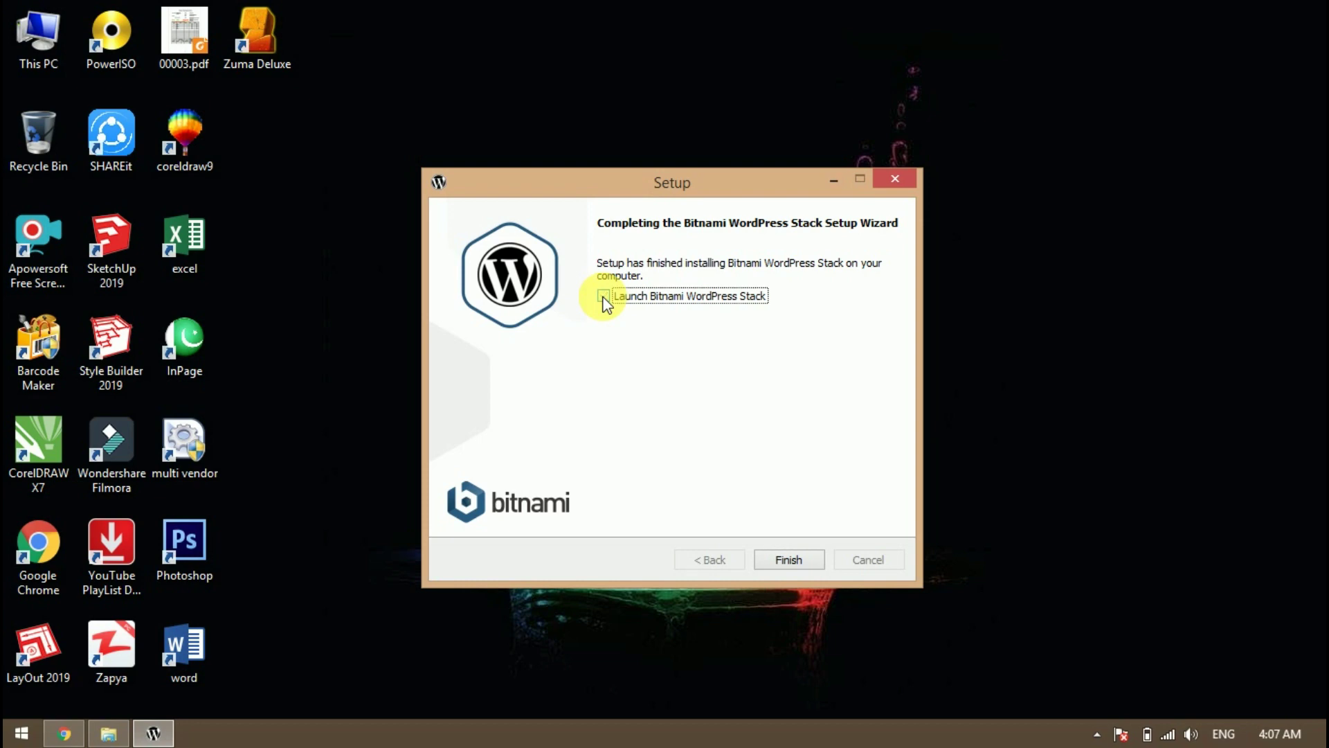
click(789, 559)
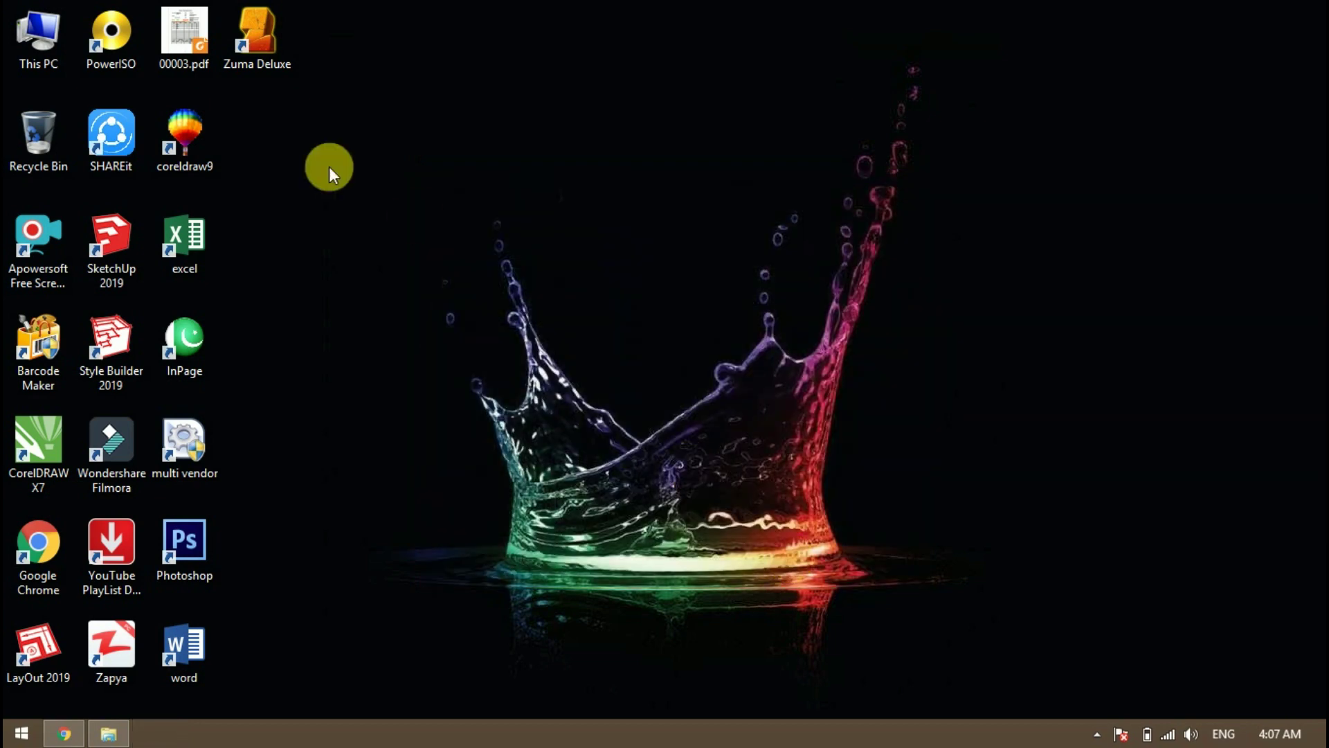
Browse through This PC and Local Disk (C:) to the articleskidunia folder
double_click(57, 52)
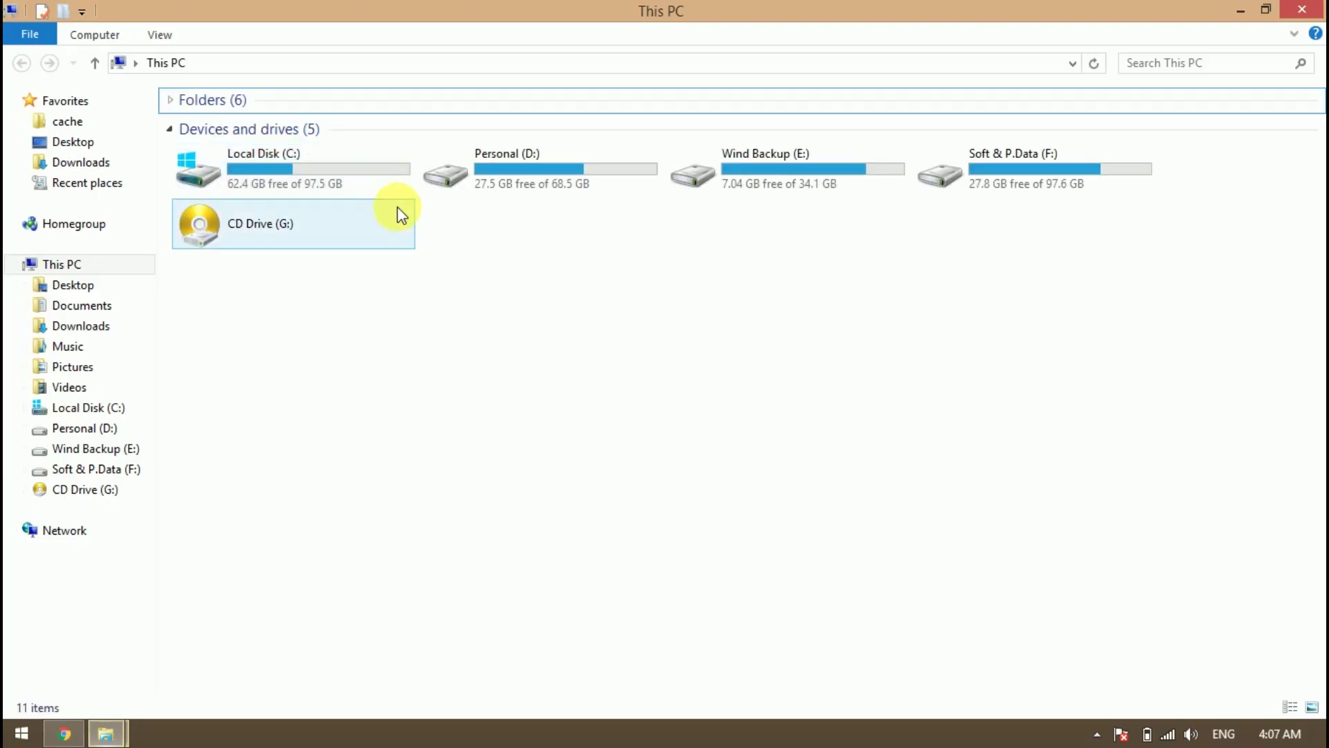
double_click(331, 165)
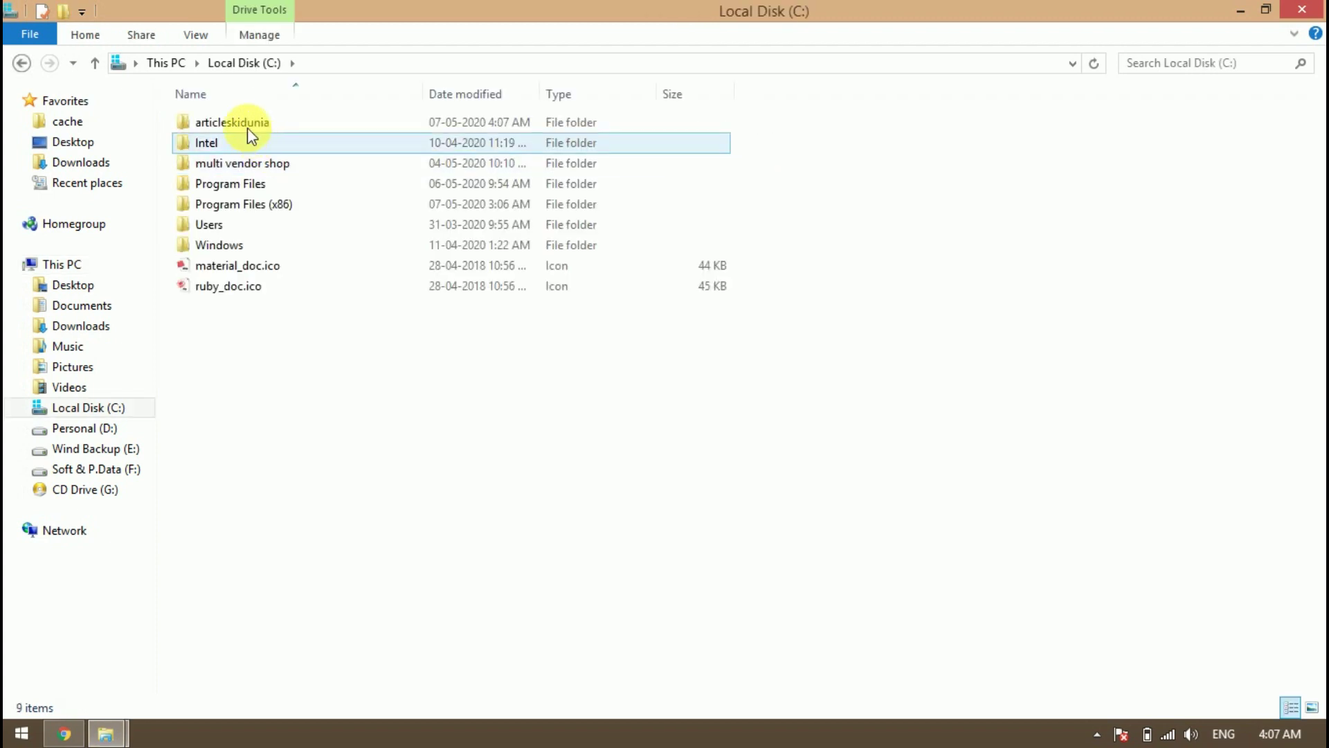
double_click(247, 125)
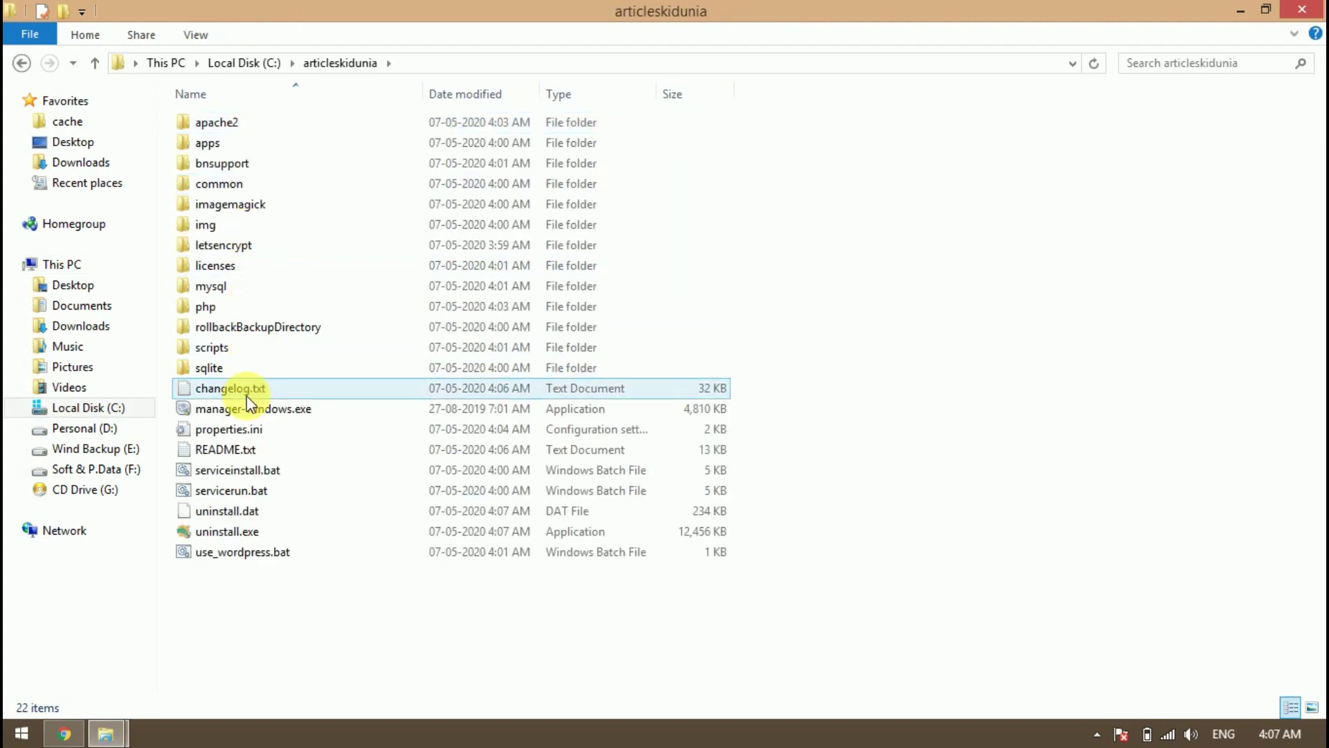
Send manager-windows.exe to the desktop as a shortcut
click(204, 410)
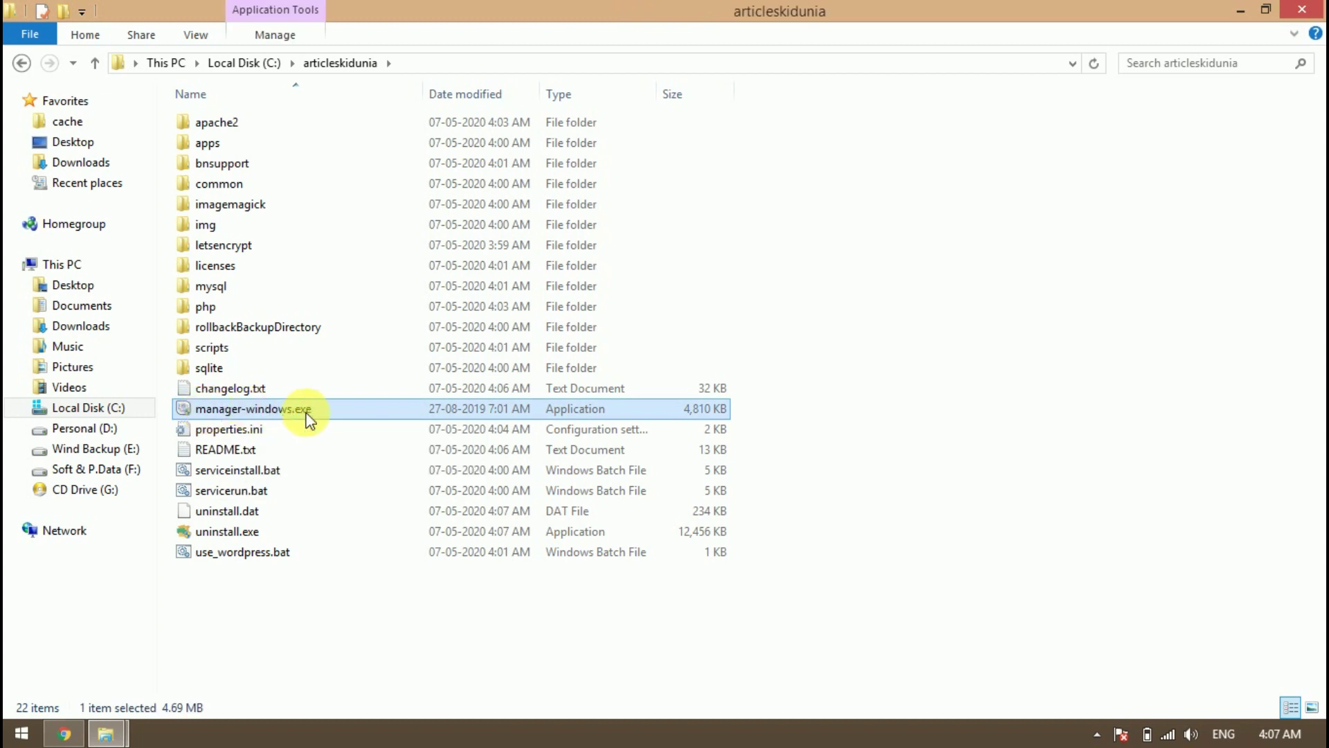
double_click(266, 410)
right_click(266, 412)
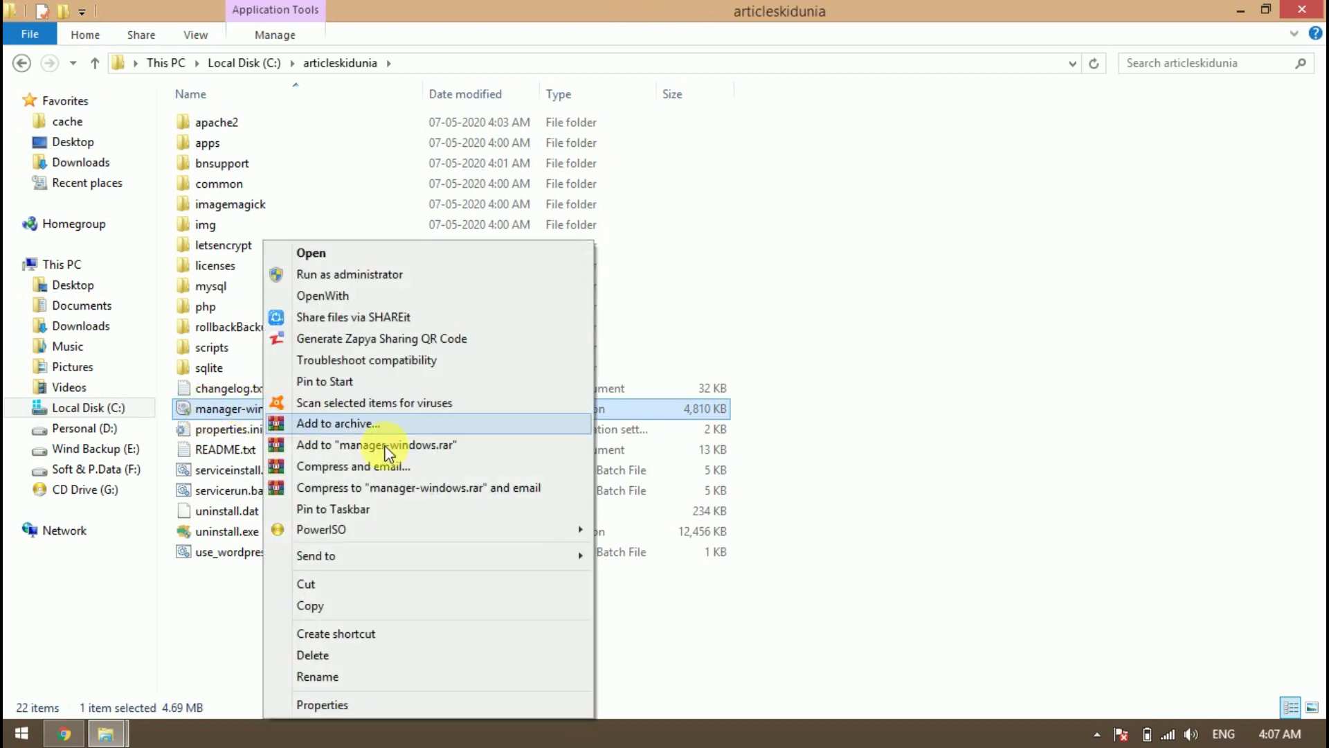
mouse_move(534, 556)
click(634, 600)
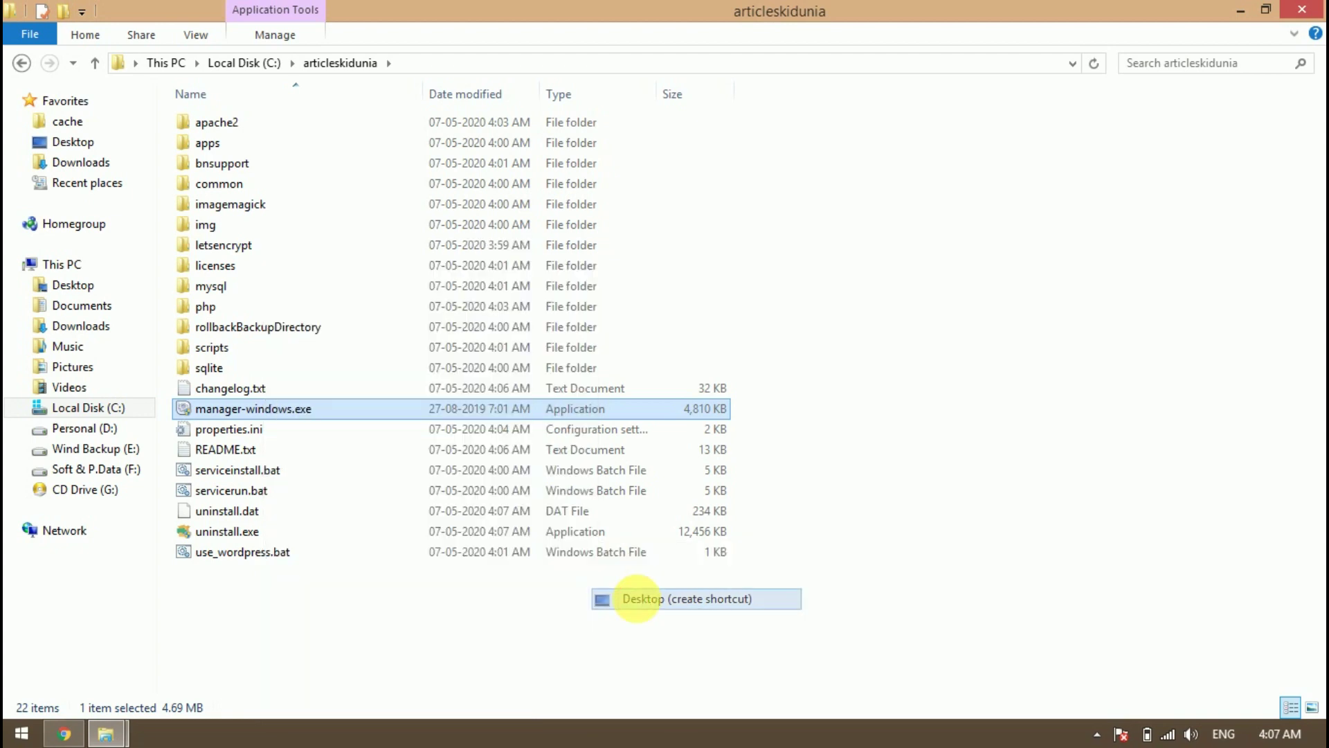